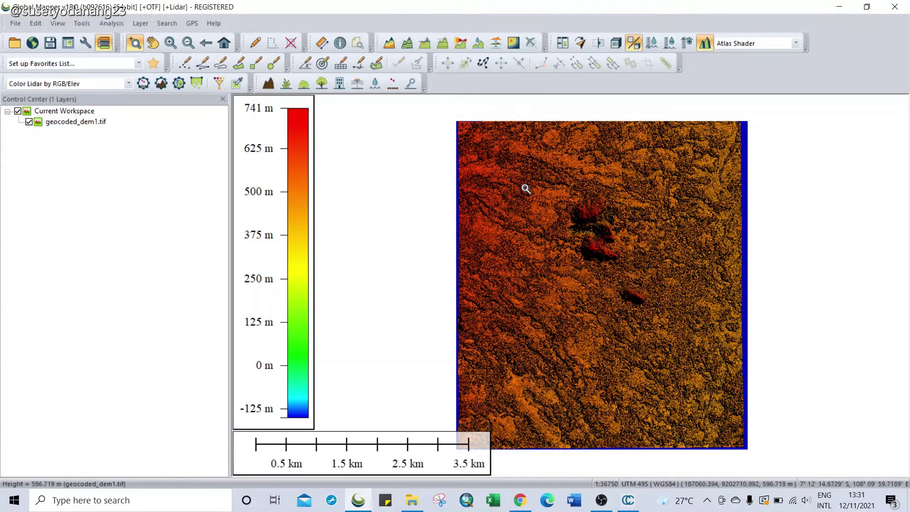
Start an elevation grid export of the geocoded_dem1.tif layer in Lidar LAS File format.
left_click(51, 122)
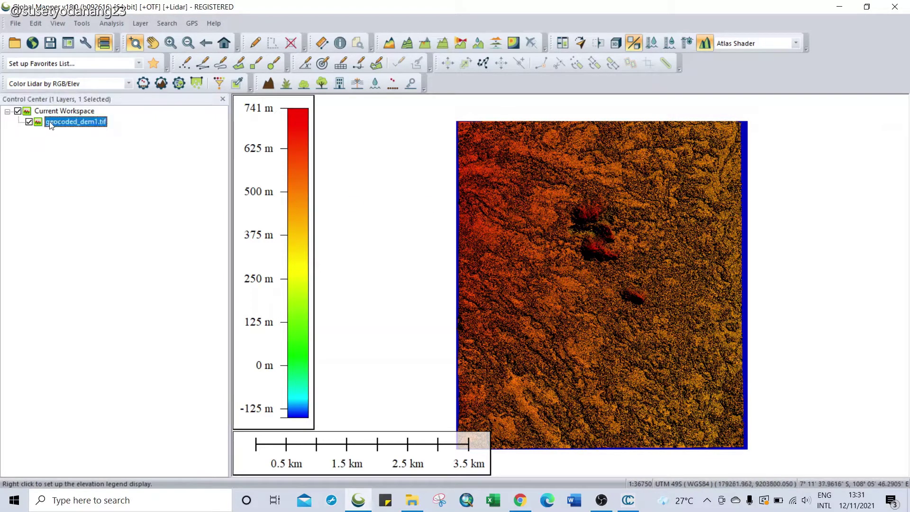
left_click(15, 24)
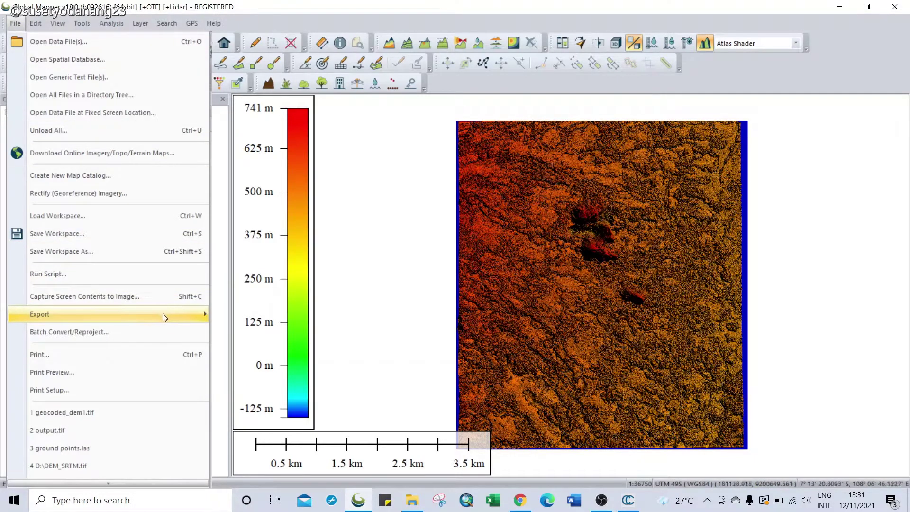
mouse_move(165, 313)
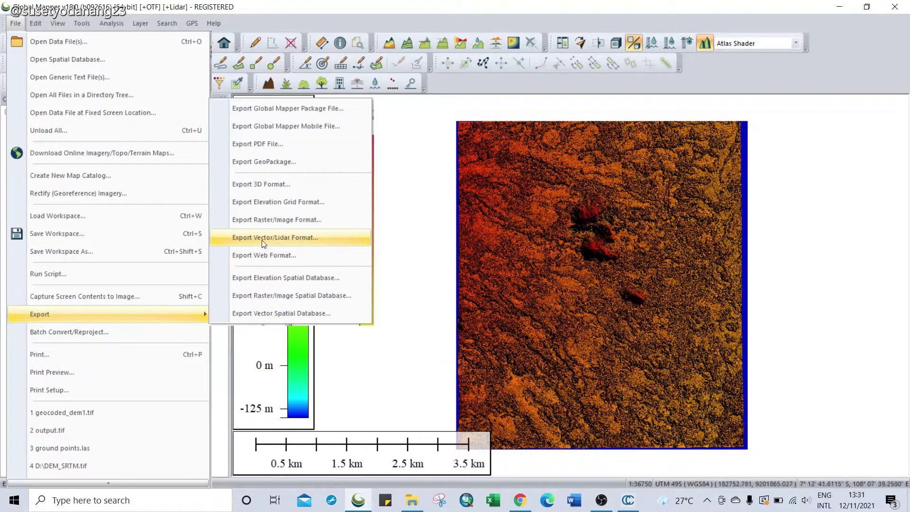
left_click(271, 202)
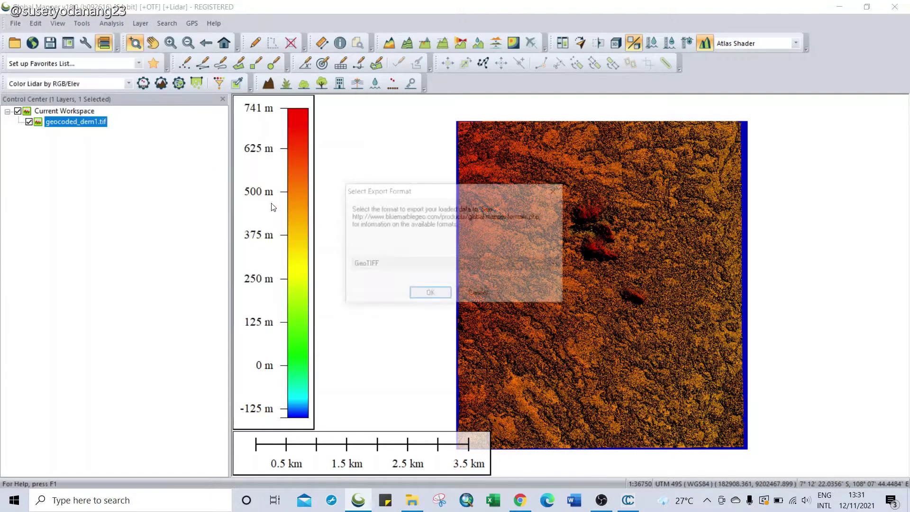
left_click(364, 264)
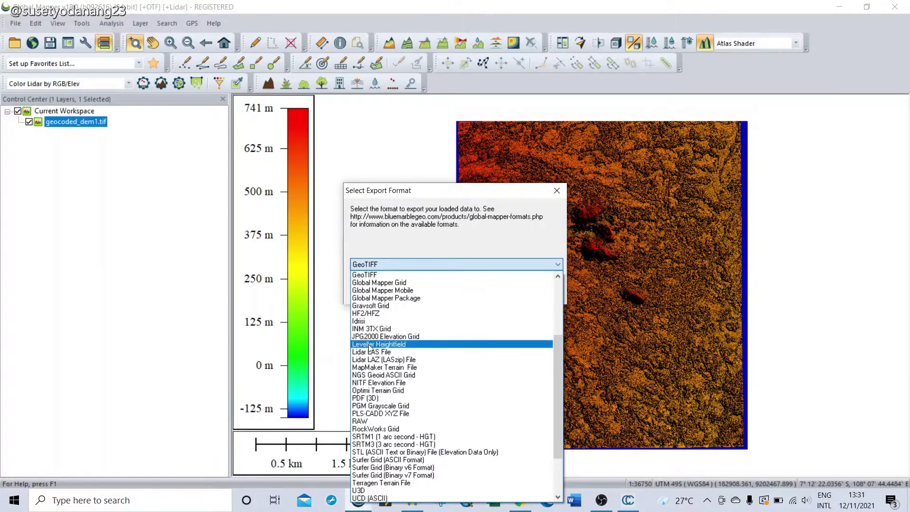
scroll(368, 346, "down", 2)
scroll(369, 347, "down", 1)
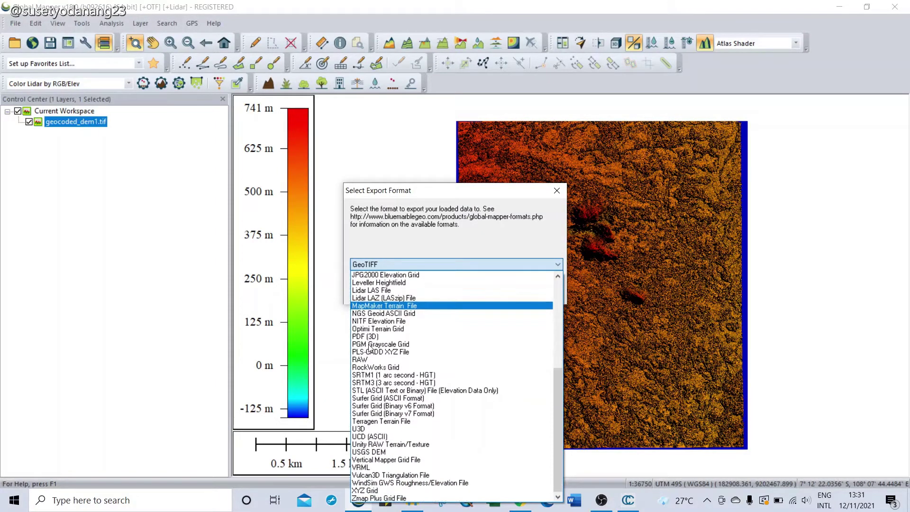
scroll(371, 353, "up", 4)
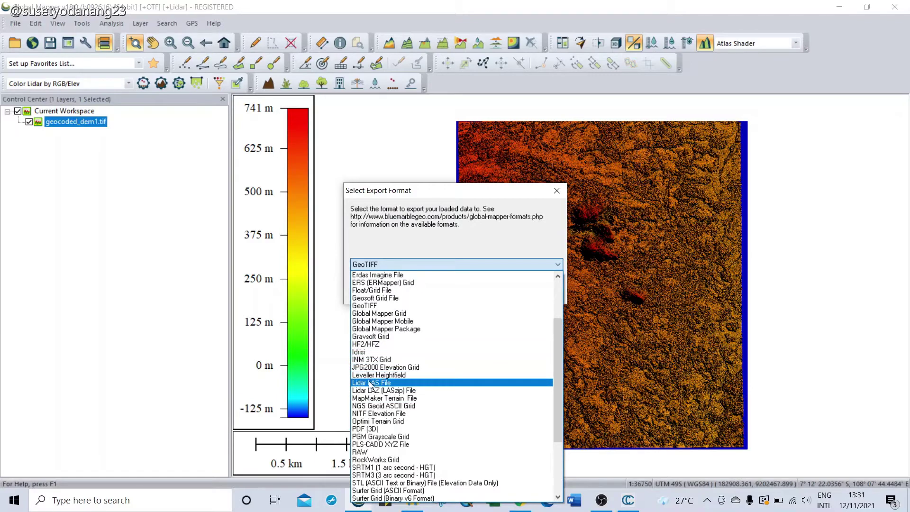
left_click(370, 382)
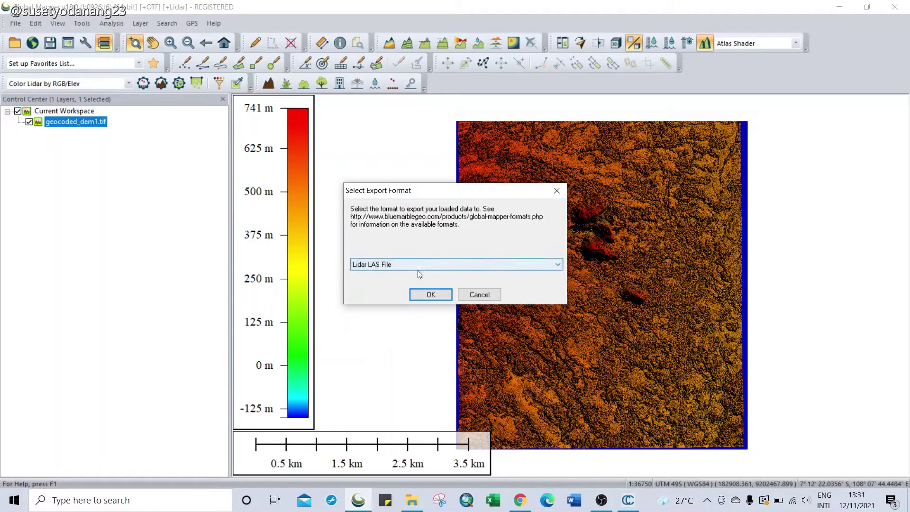
left_click(423, 296)
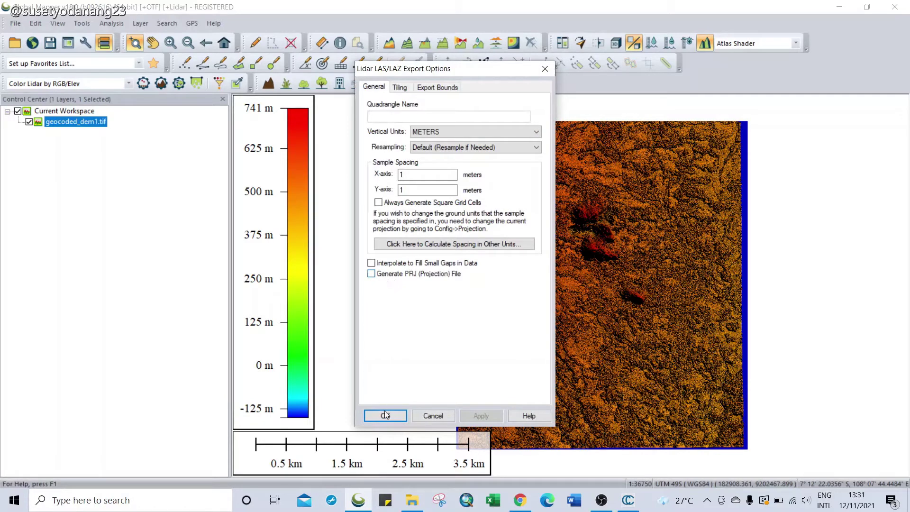
Accept the default LAS export options and save the file as point_cloud in the Pembentukan DEM folder.
left_click(387, 416)
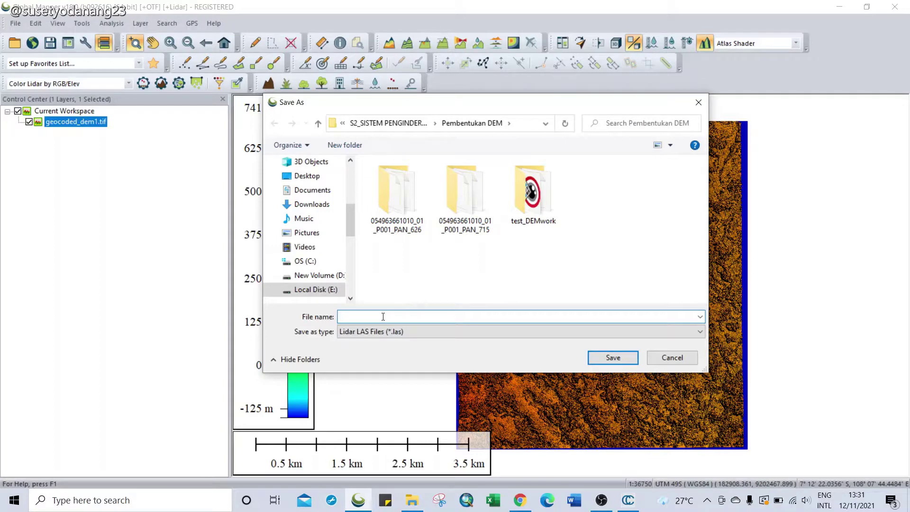
type("point_cloud")
left_click(610, 359)
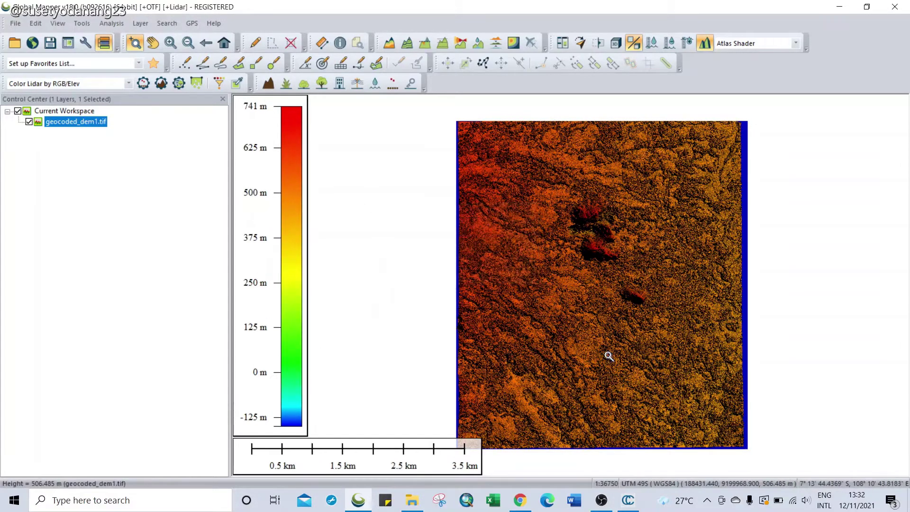
Refresh the Pembentukan DEM folder in File Explorer and load point_cloud.las into CloudCompare with the default LAS fields and the suggested global shift.
left_click(412, 502)
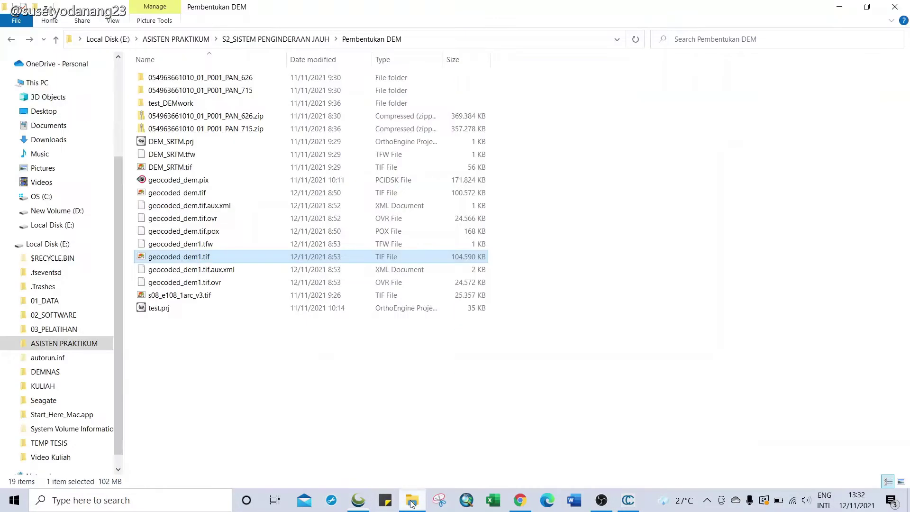
right_click(204, 343)
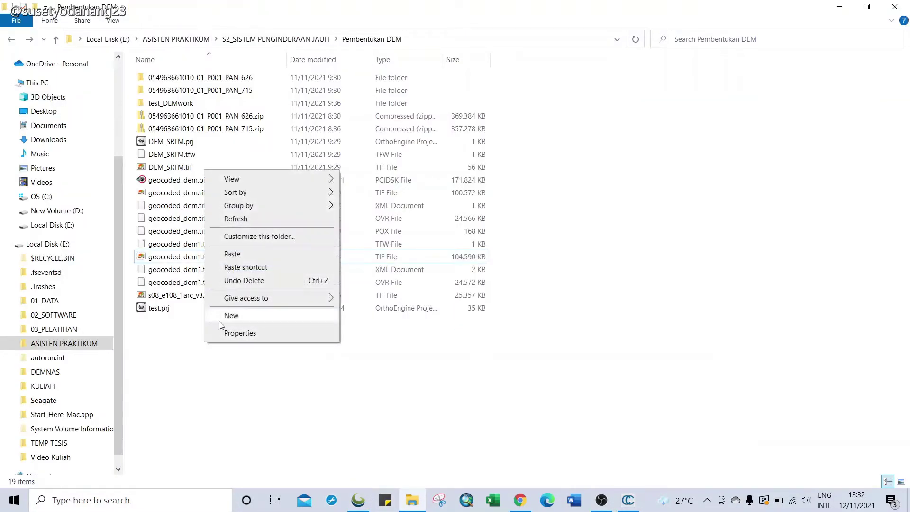
left_click(239, 219)
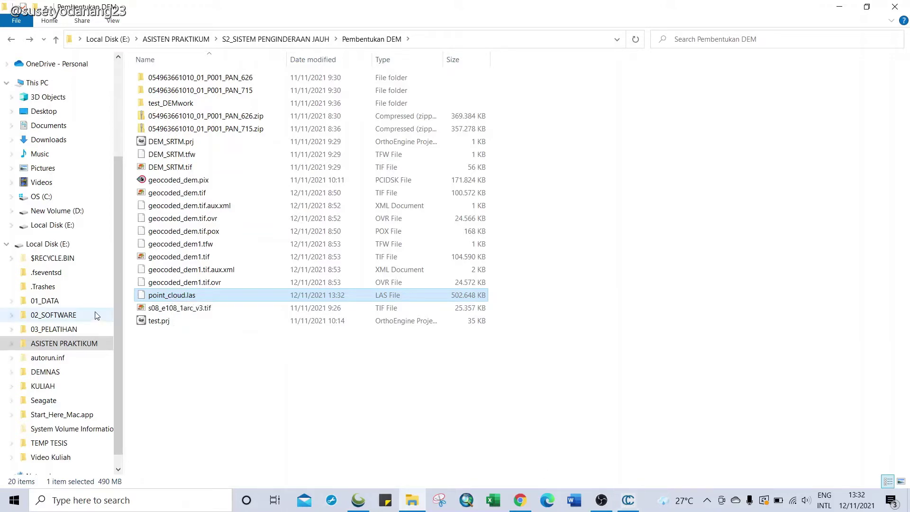
left_click_drag(172, 295, 397, 238)
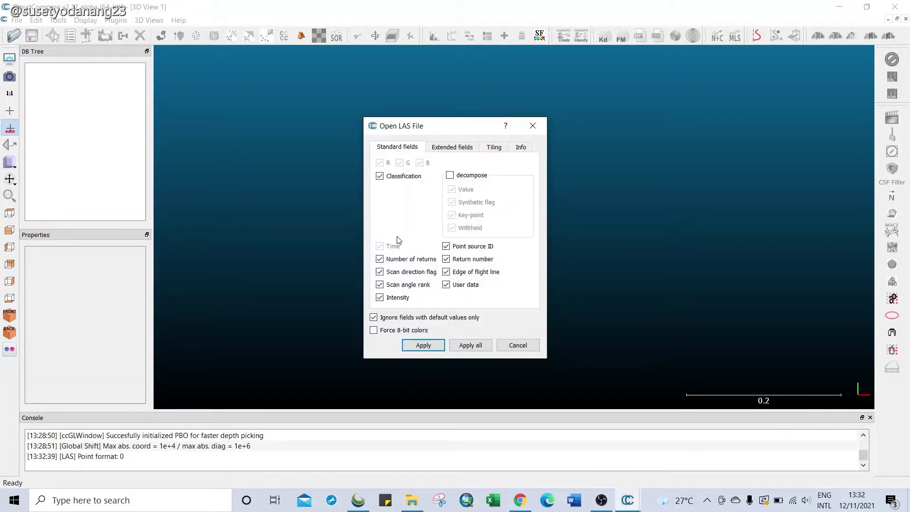
left_click(423, 345)
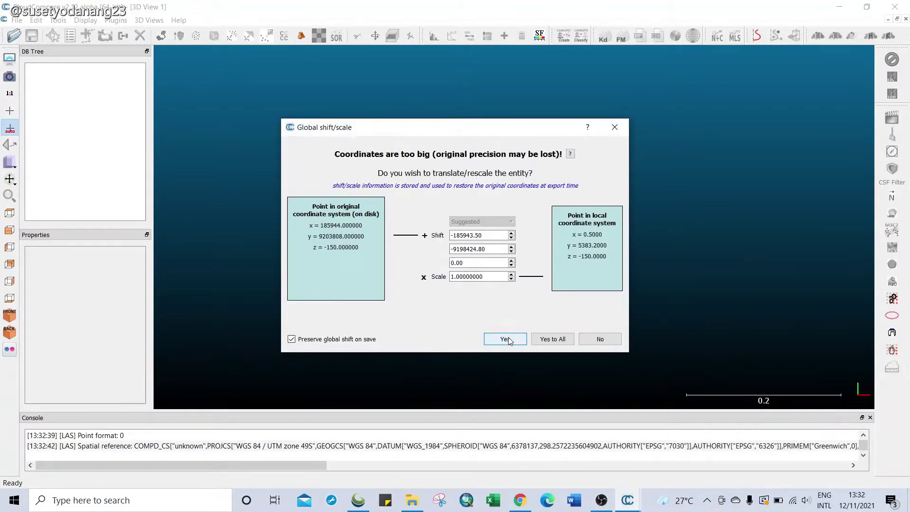
left_click(505, 339)
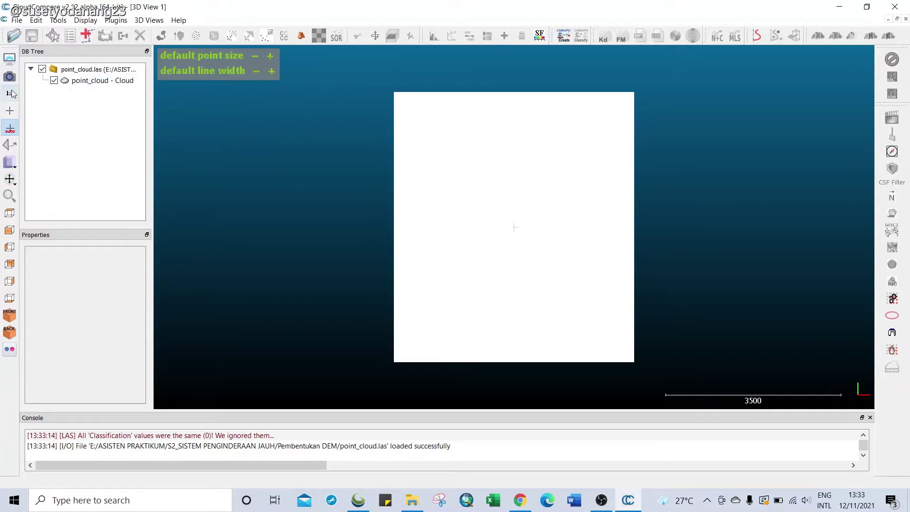
Color the point_cloud cloud by a height ramp using the default color ramp along the Z direction.
left_click(80, 81)
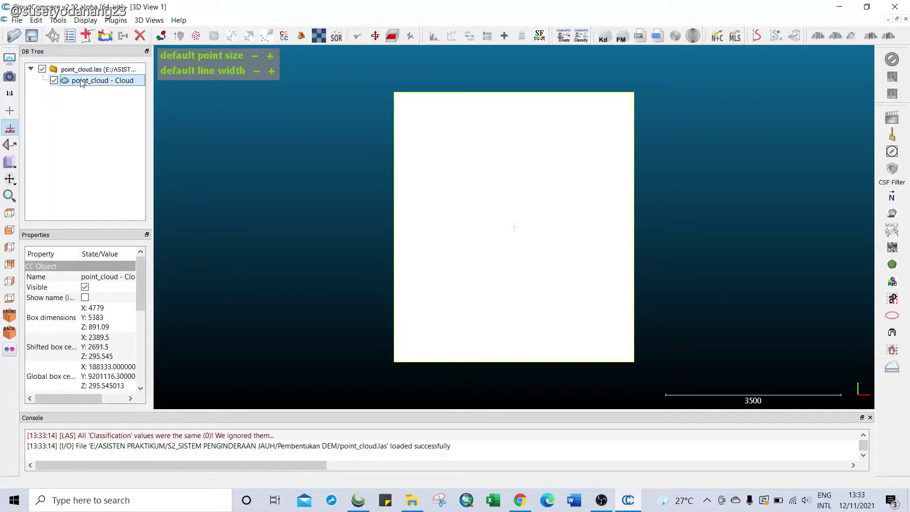
left_click(37, 20)
mouse_move(48, 34)
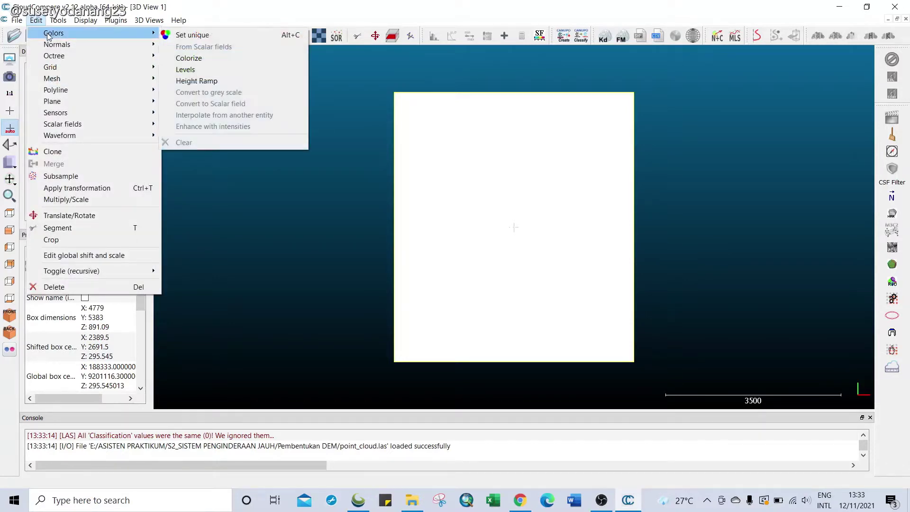
left_click(189, 81)
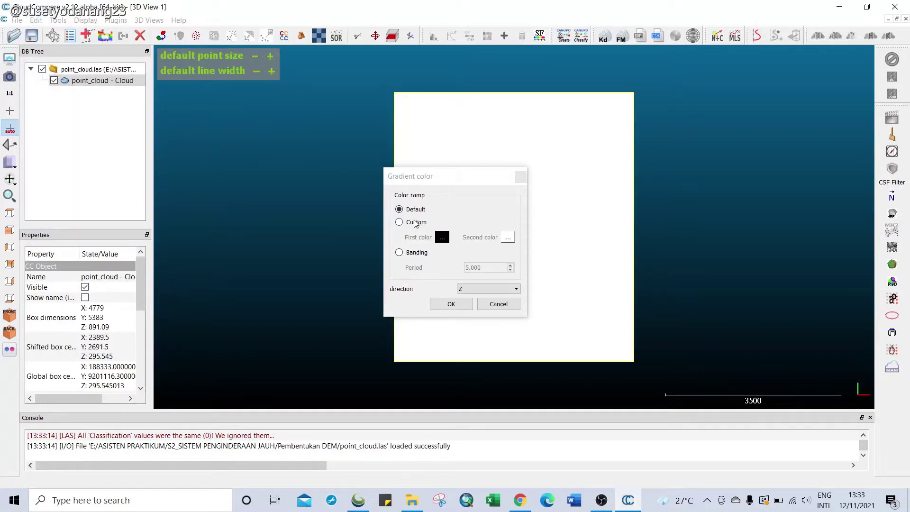
left_click(445, 304)
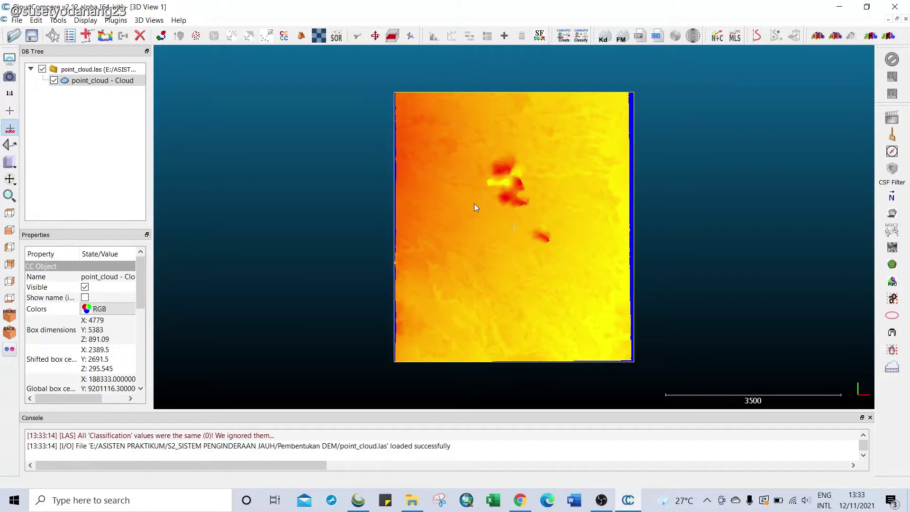
Examine the point cloud from above and in side profile, focusing on the peaks and pits that stand out from the terrain.
scroll(473, 207, "up", 5)
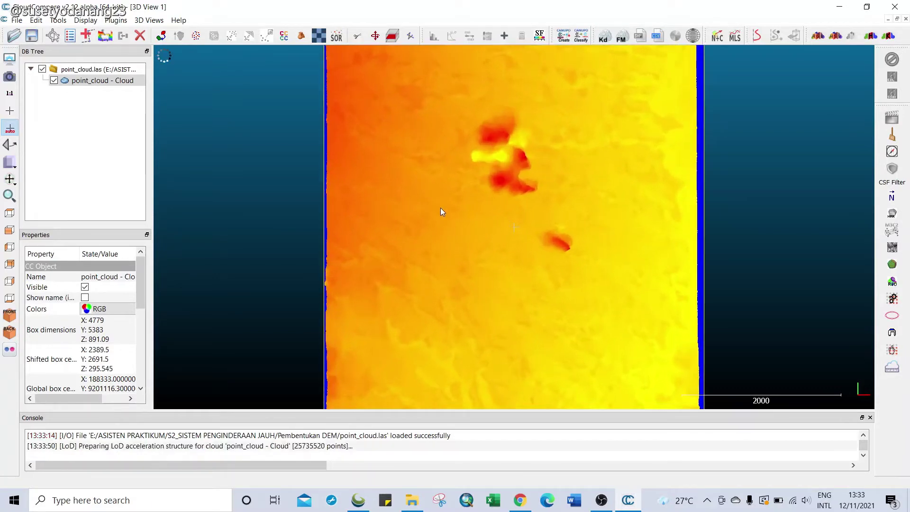
scroll(440, 207, "down", 2)
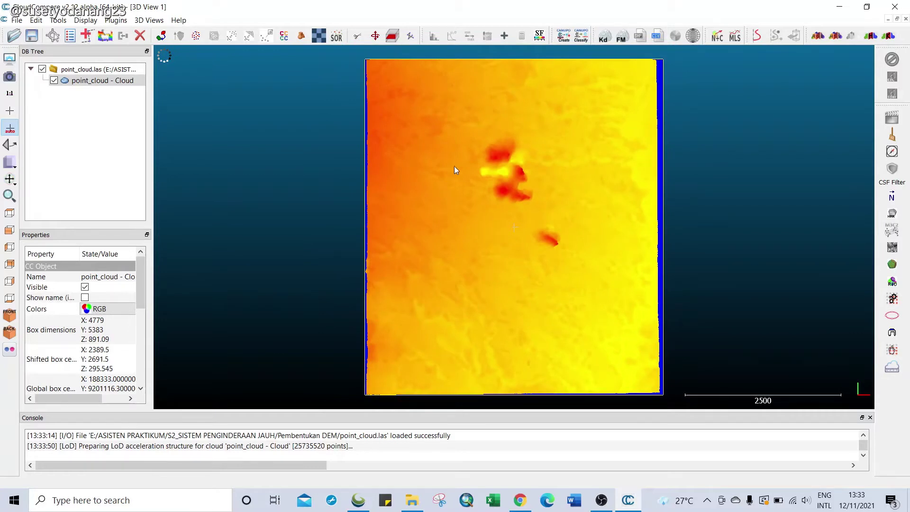
right_click_drag(464, 151, 438, 171)
right_click_drag(369, 199, 373, 171)
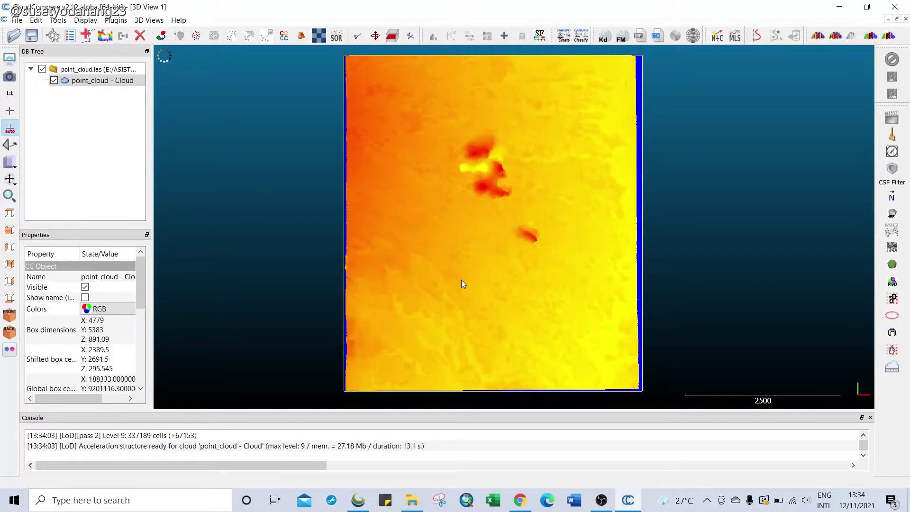
left_click_drag(473, 281, 686, 270)
scroll(361, 240, "up", 5)
scroll(358, 246, "up", 2)
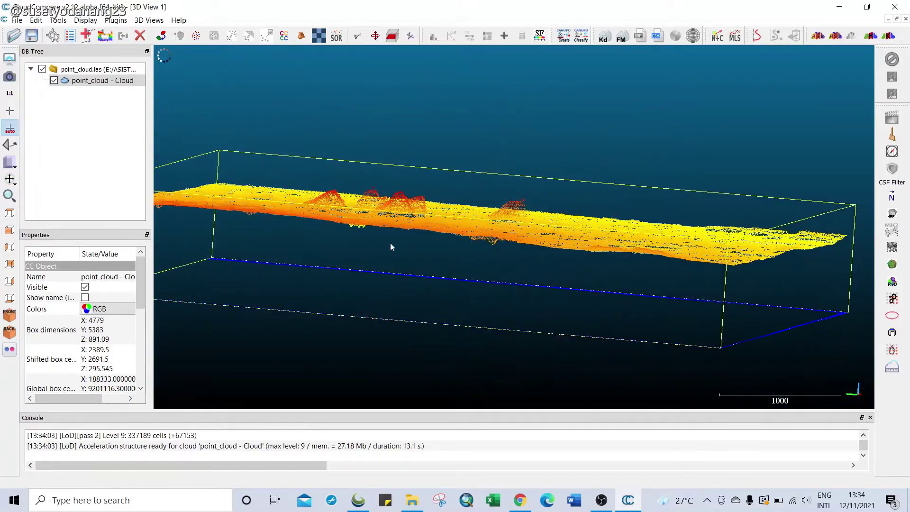
scroll(390, 245, "up", 4)
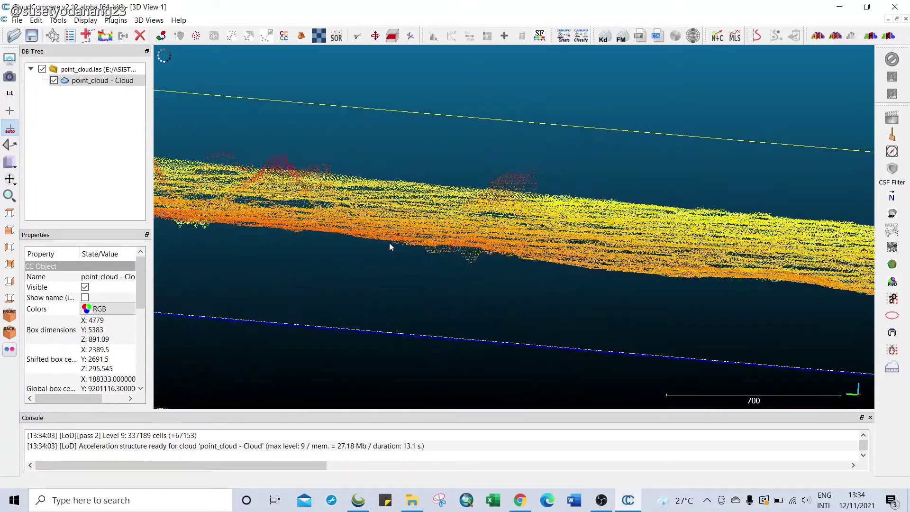
left_click_drag(390, 246, 488, 250)
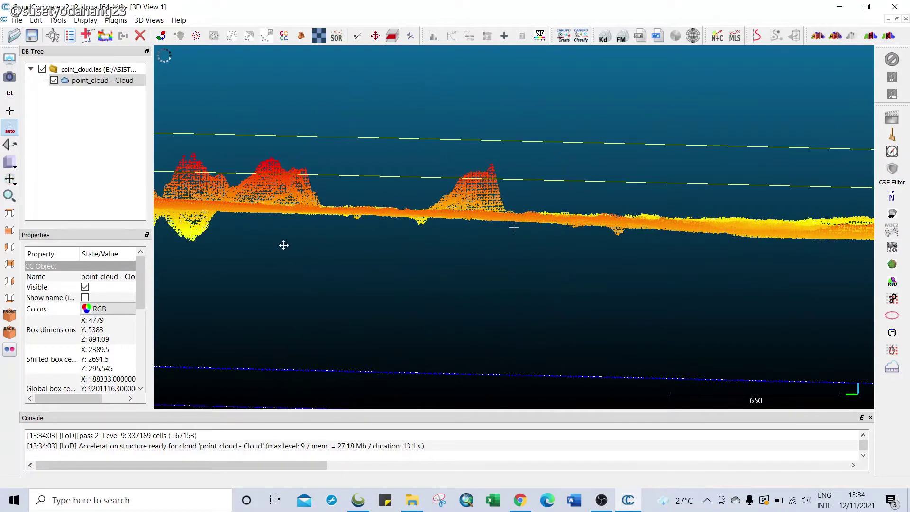
right_click_drag(283, 245, 510, 257)
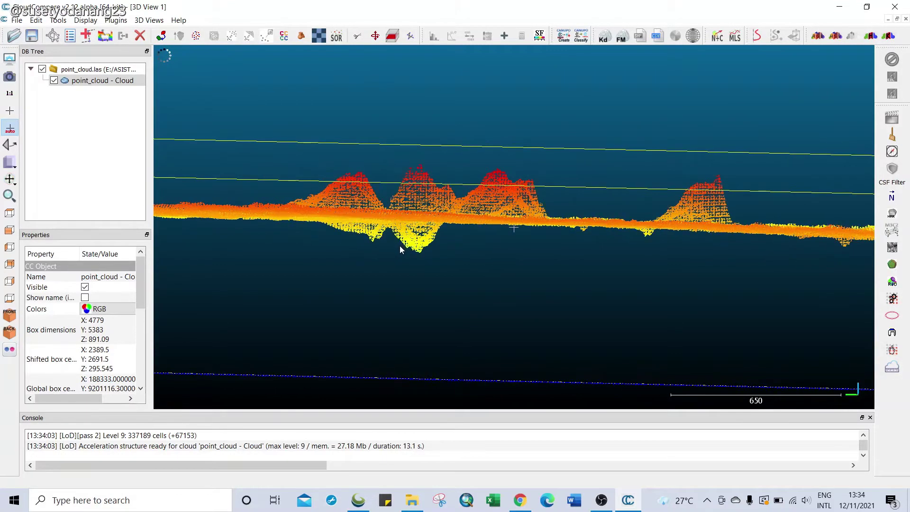
scroll(399, 245, "up", 3)
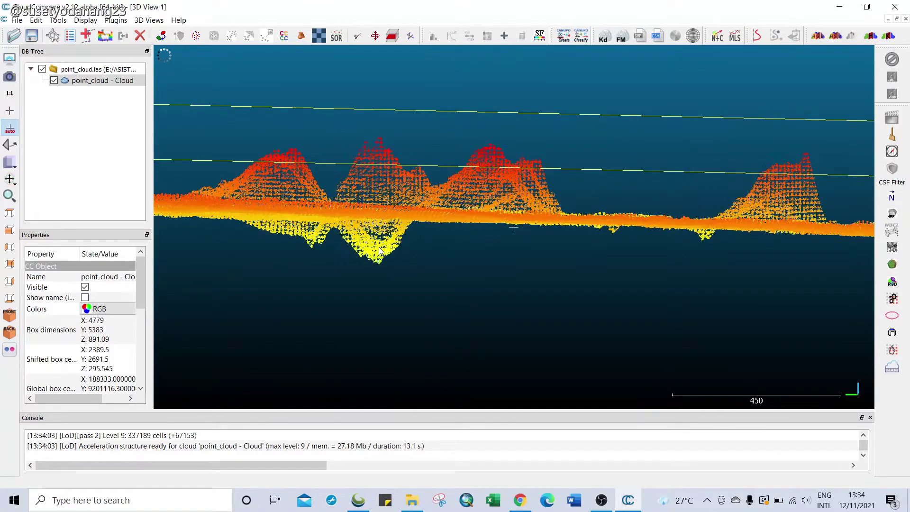
right_click_drag(379, 252, 477, 259)
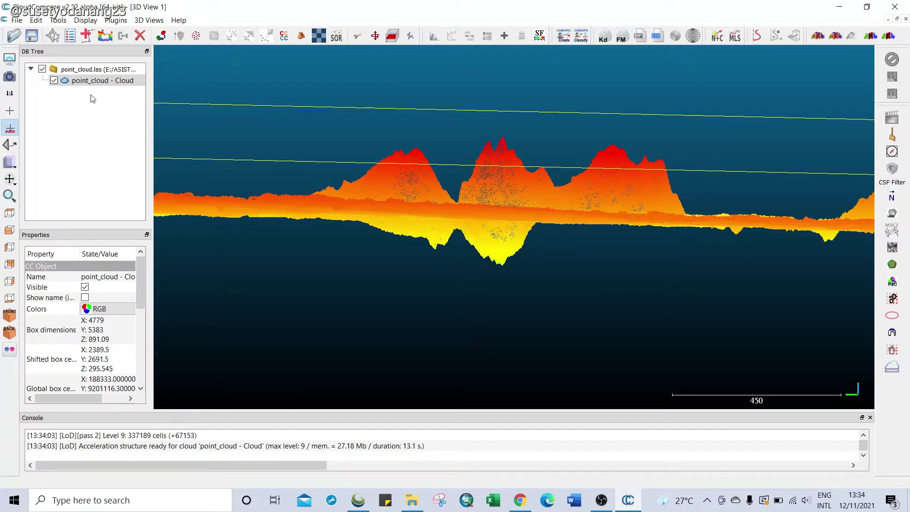
Outline the pits below the central peaks of point_cloud with a polygonal segmentation, keep the points outside the outline, and confirm the segmentation.
left_click(91, 80)
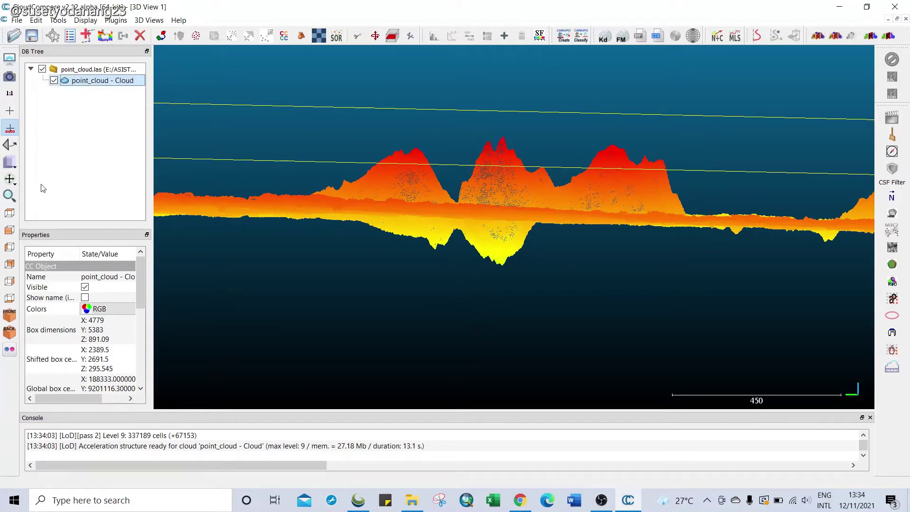
left_click(358, 37)
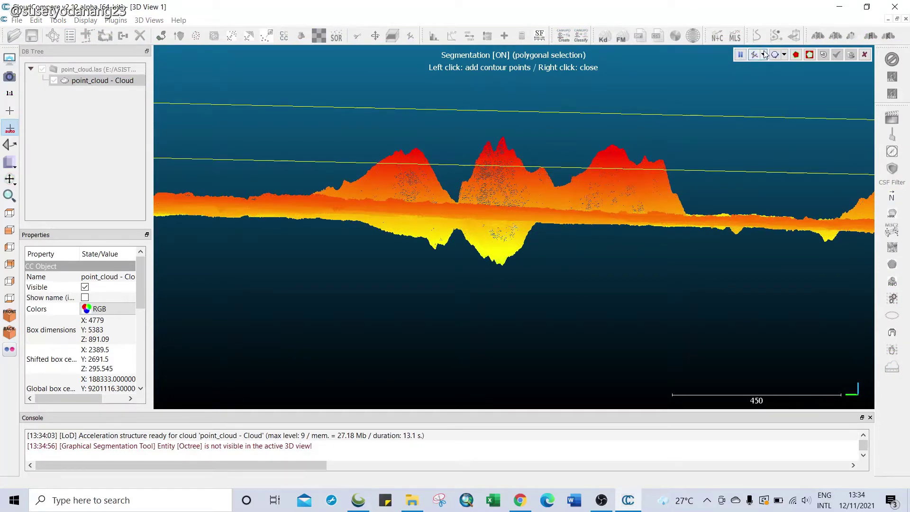
left_click(796, 55)
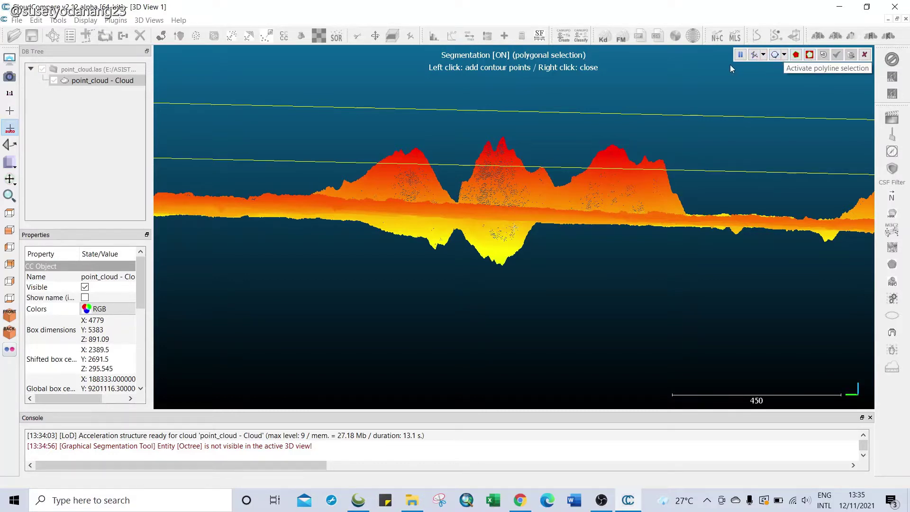
left_click(775, 56)
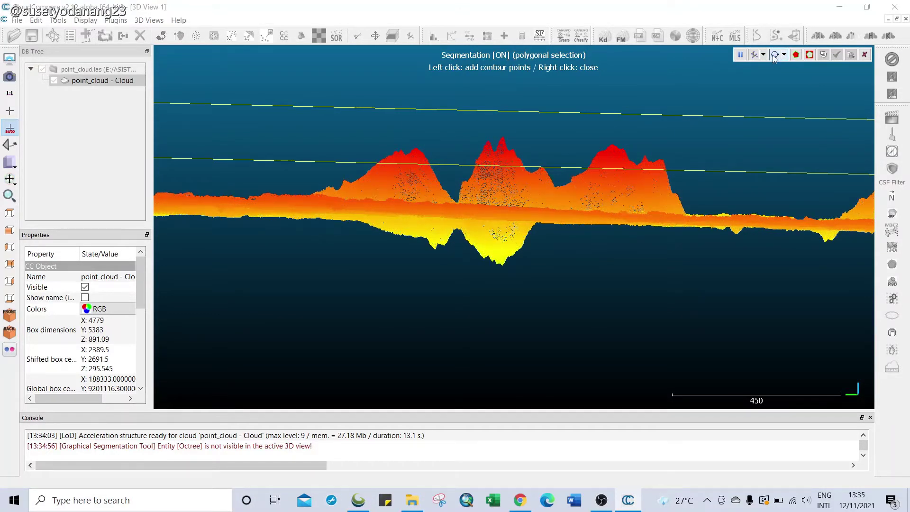
left_click(362, 225)
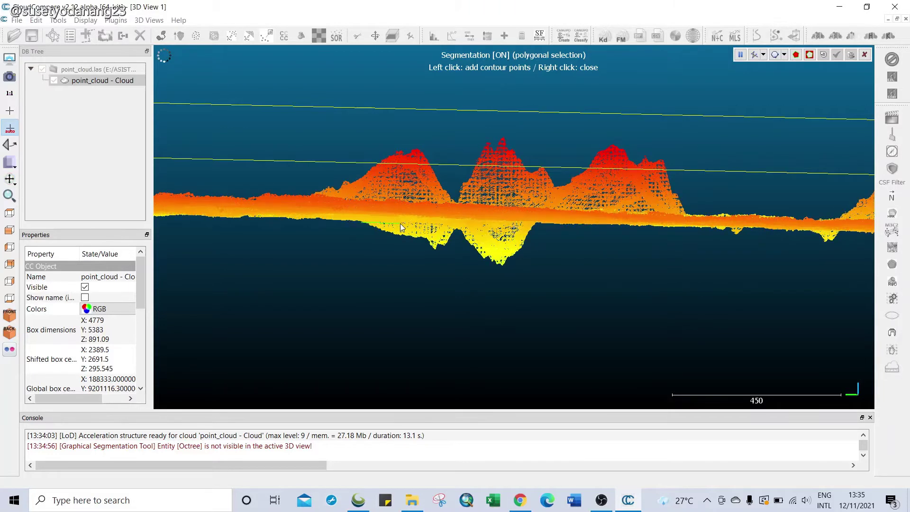
left_click(519, 229)
left_click(533, 233)
left_click(534, 246)
left_click(527, 262)
left_click(506, 268)
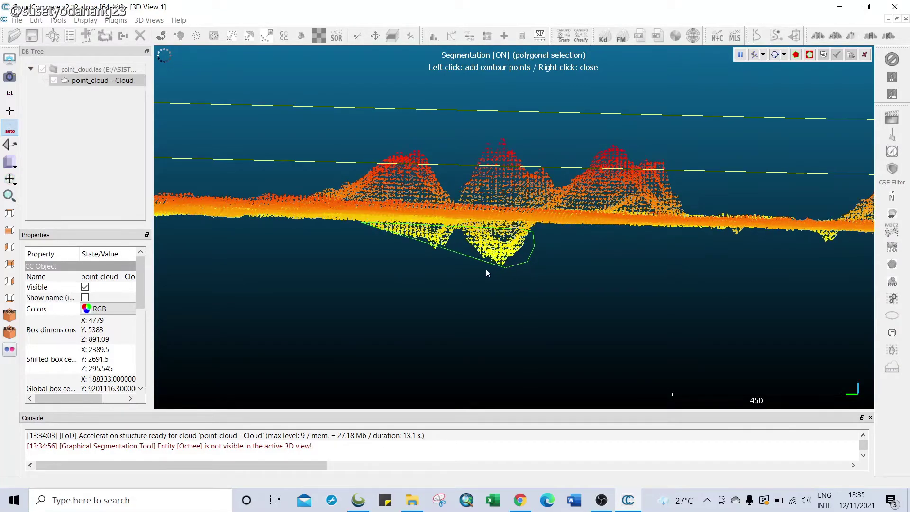
left_click(460, 267)
left_click(367, 256)
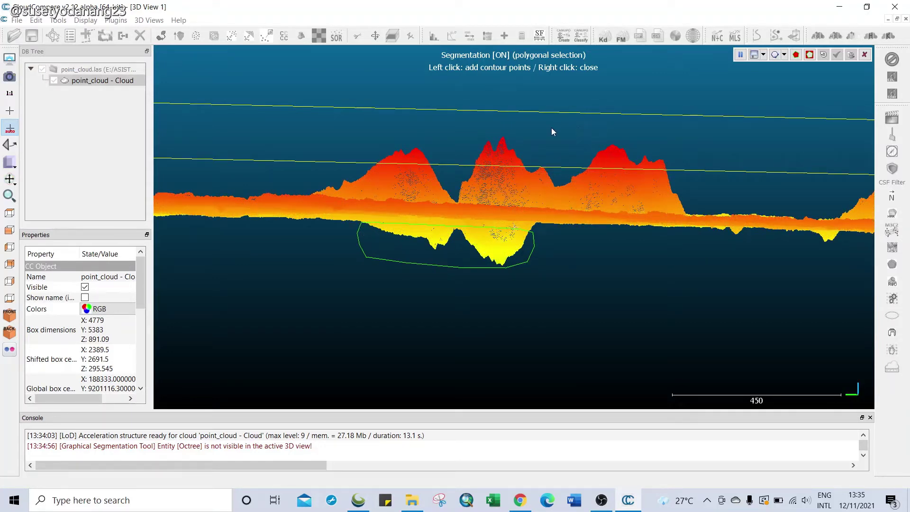
left_click(809, 56)
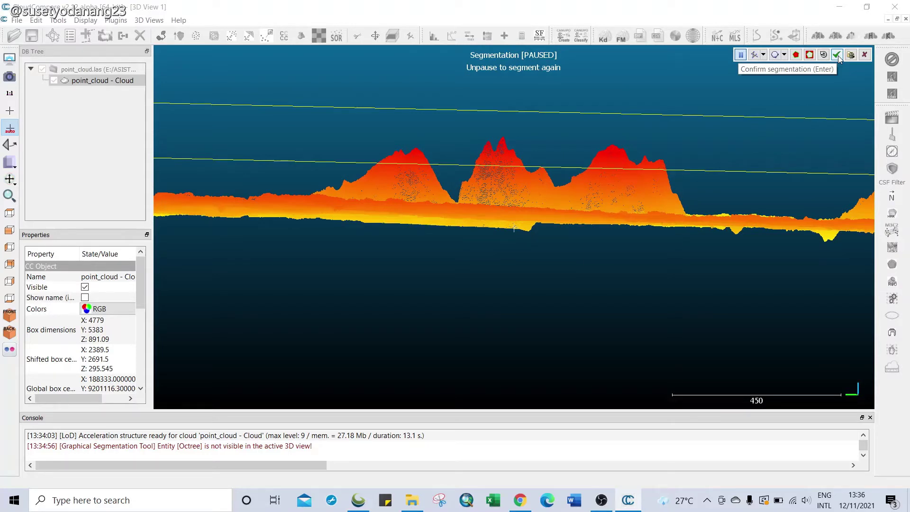
left_click(837, 56)
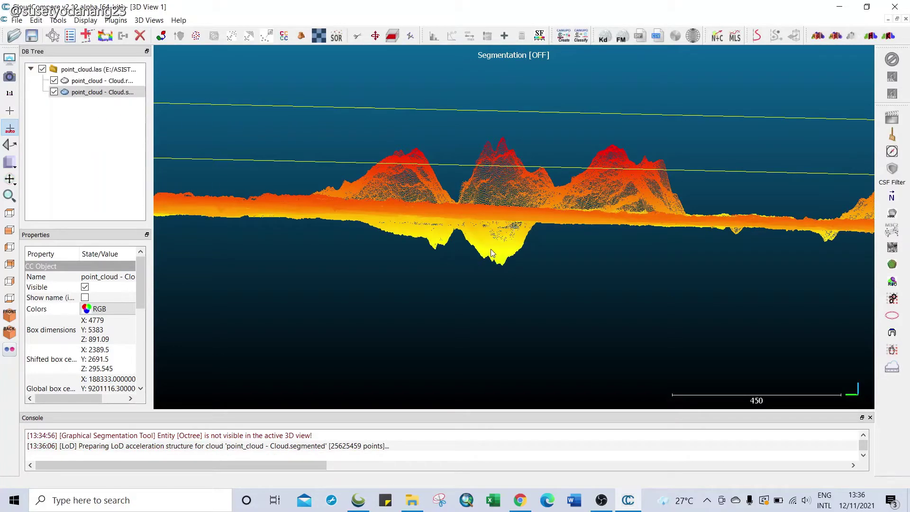
View the result from above, compare the segmented and remaining clouds one at a time, and leave only the segmented terrain cloud visible.
left_click_drag(525, 251, 489, 255)
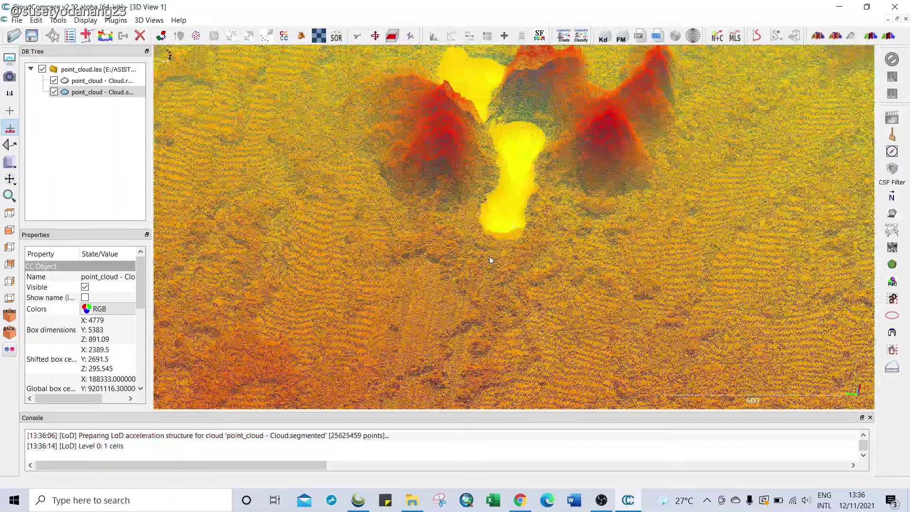
left_click_drag(546, 275, 716, 335)
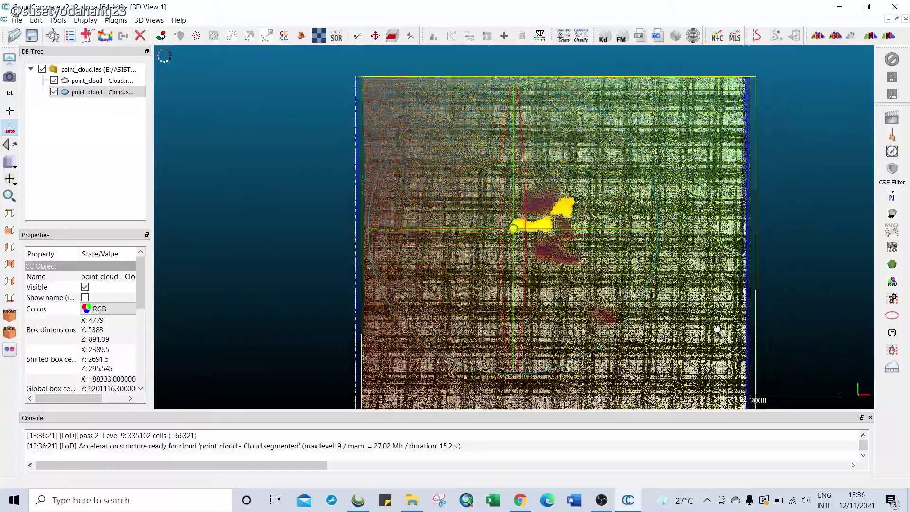
mouse_move(242, 68)
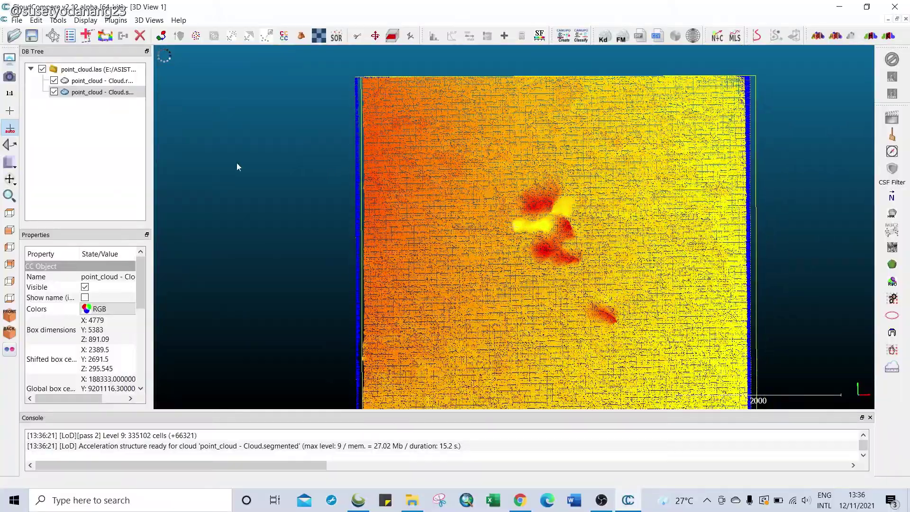
scroll(424, 232, "down", 2)
scroll(424, 232, "down", 1)
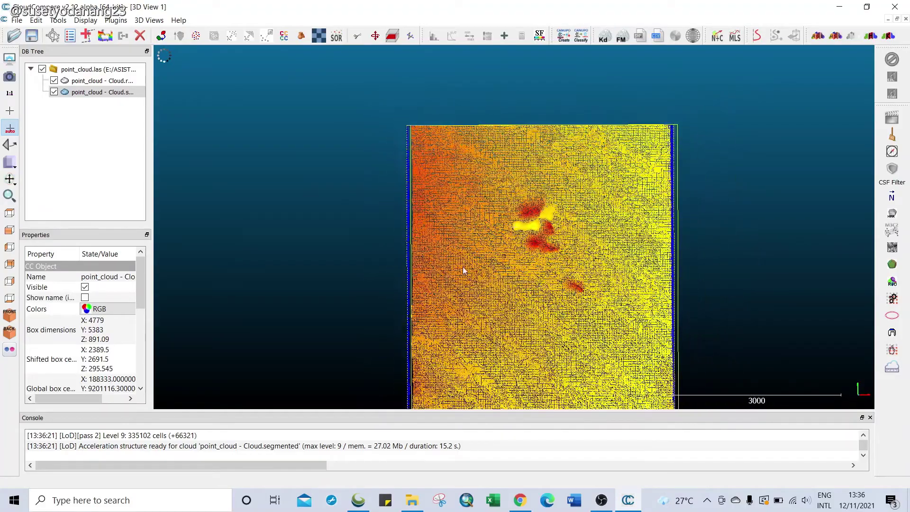
right_click_drag(463, 270, 456, 218)
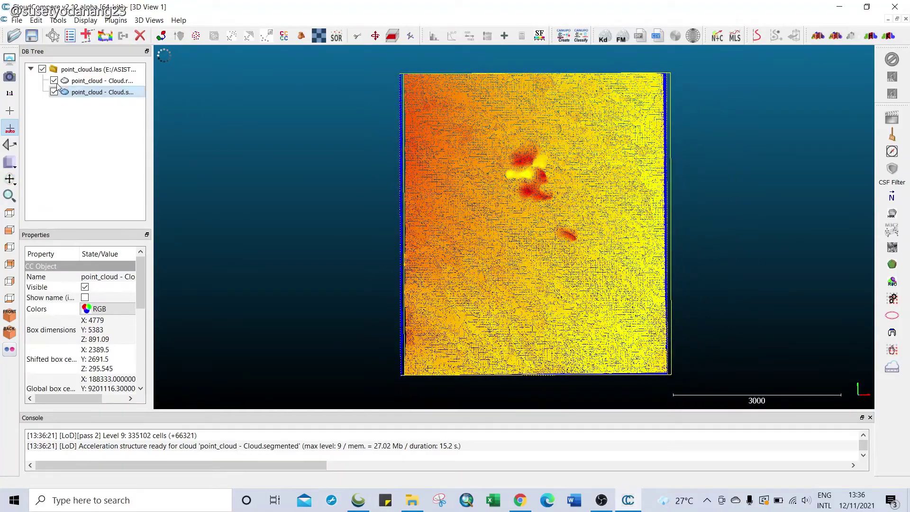
left_click(54, 81)
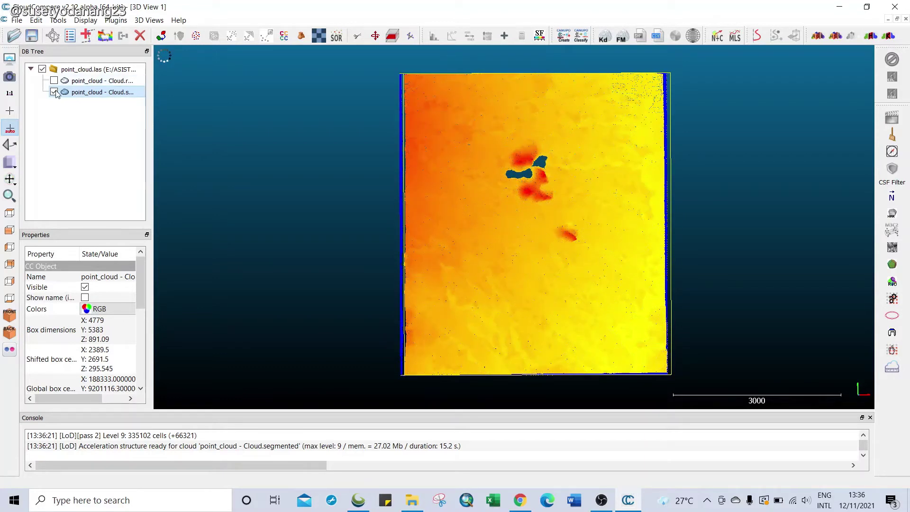
left_click(54, 92)
left_click(54, 81)
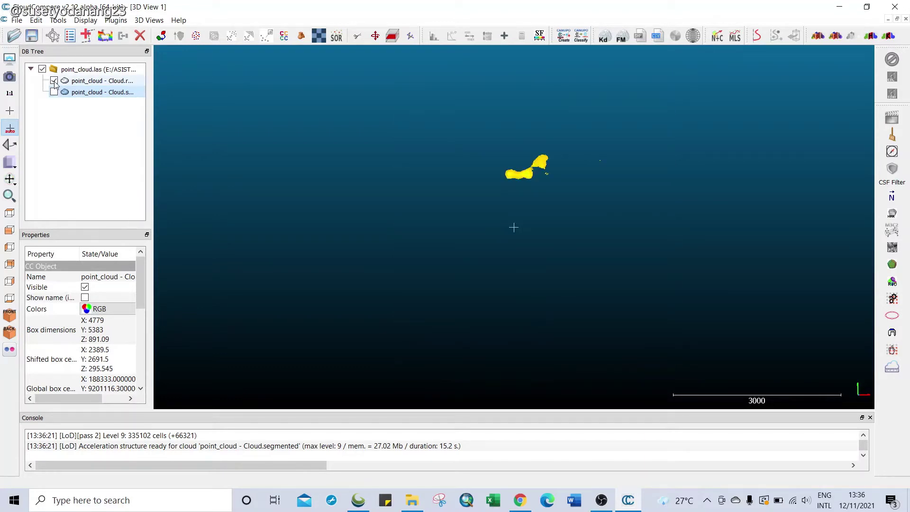
left_click(54, 81)
left_click(54, 92)
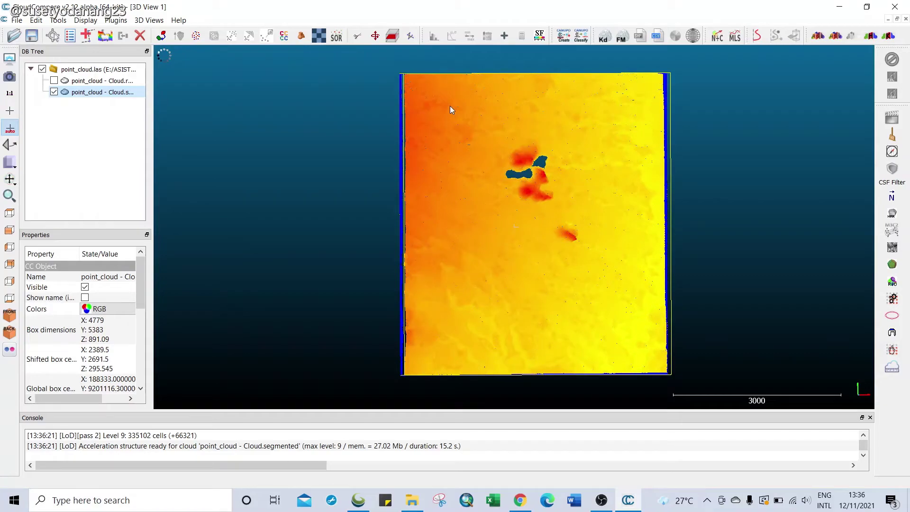
scroll(450, 106, "up", 2)
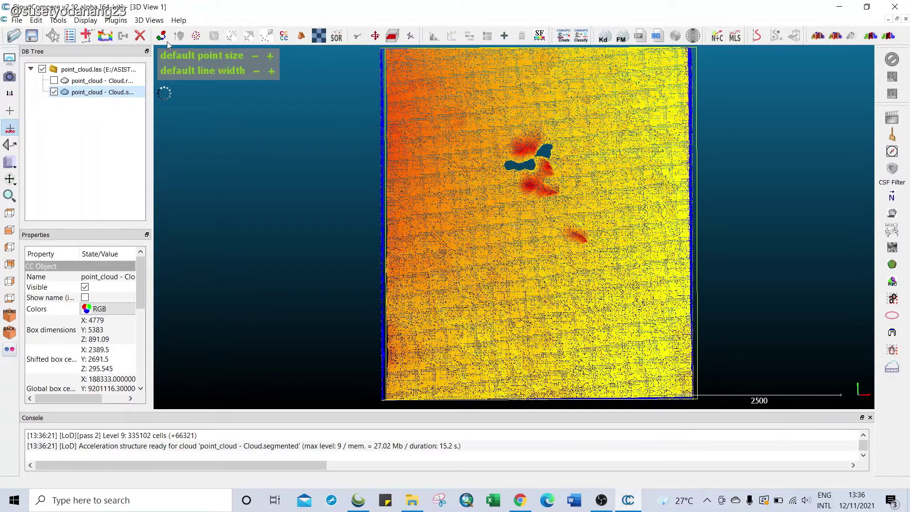
left_click(121, 21)
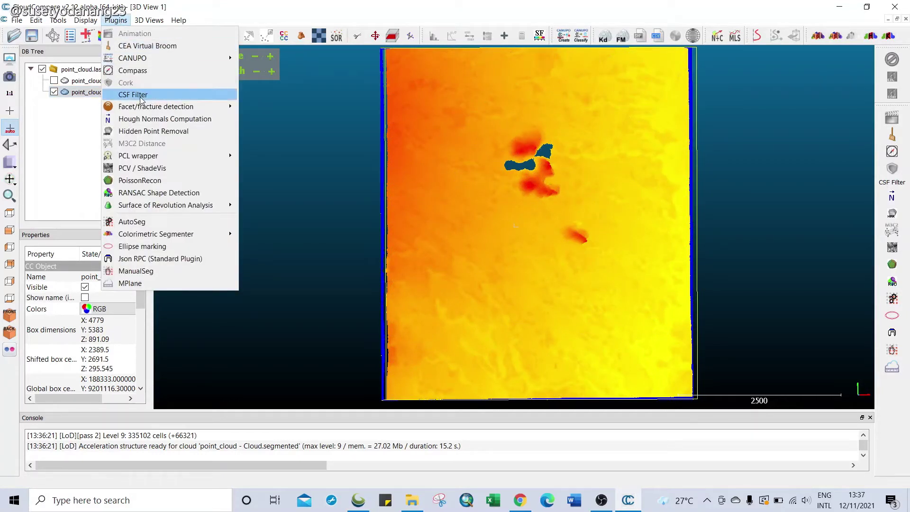
left_click(404, 113)
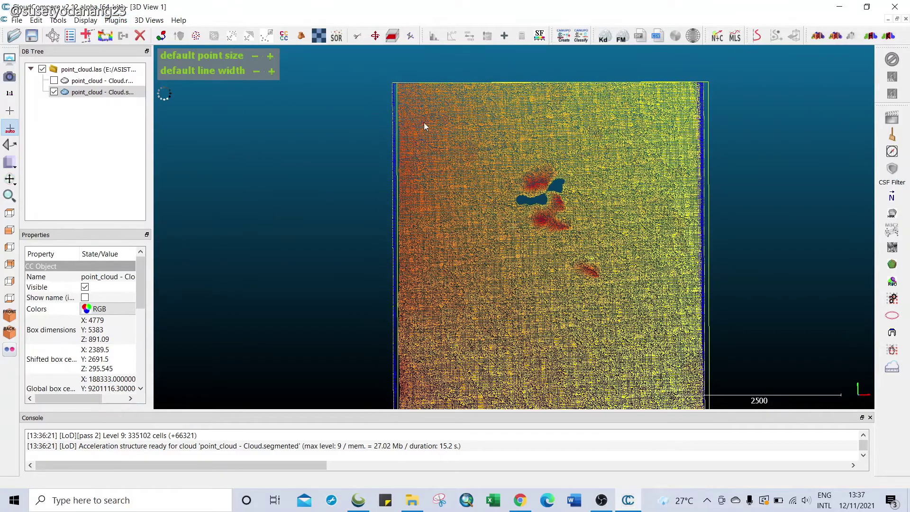
Segment a rectangular sample of about 1301 by 1102 units from the terrain cloud's northwest part, keeping the points inside, and confirm the segmentation.
scroll(435, 103, "up", 2)
right_click_drag(432, 108, 431, 161)
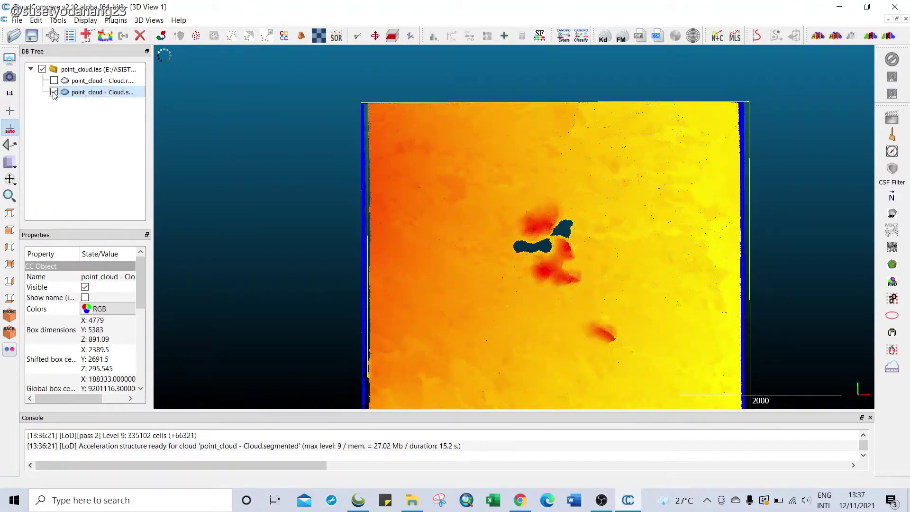
left_click(88, 94)
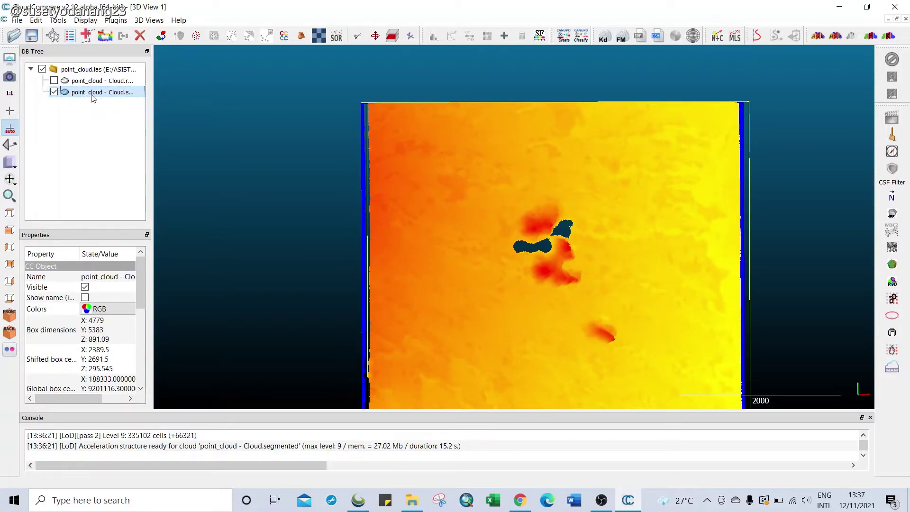
left_click(357, 36)
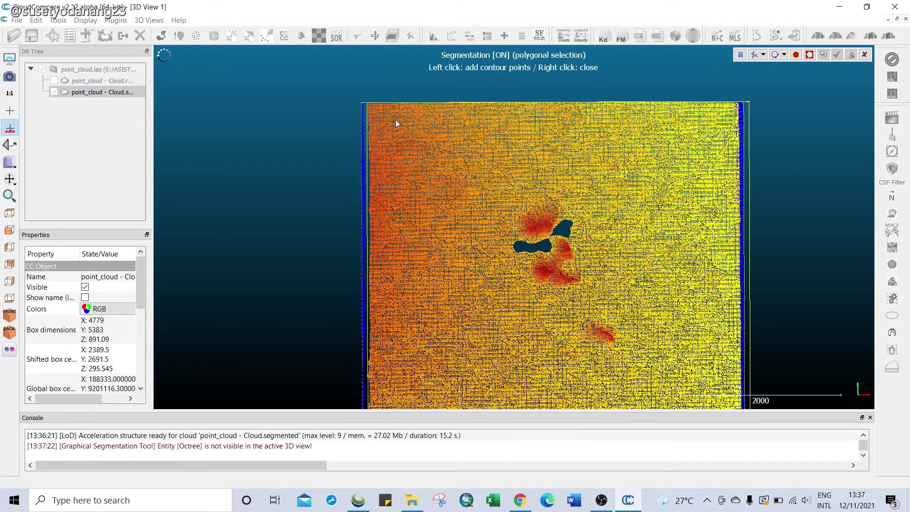
left_click(784, 55)
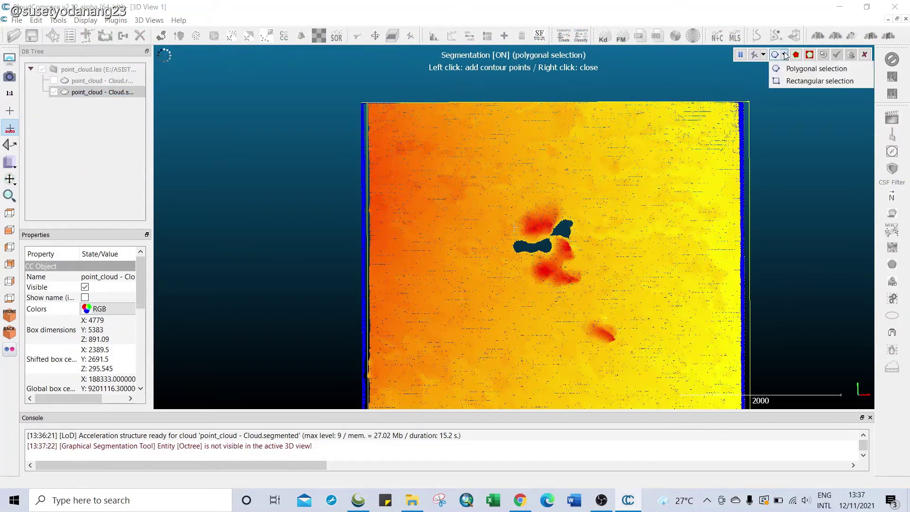
left_click(790, 83)
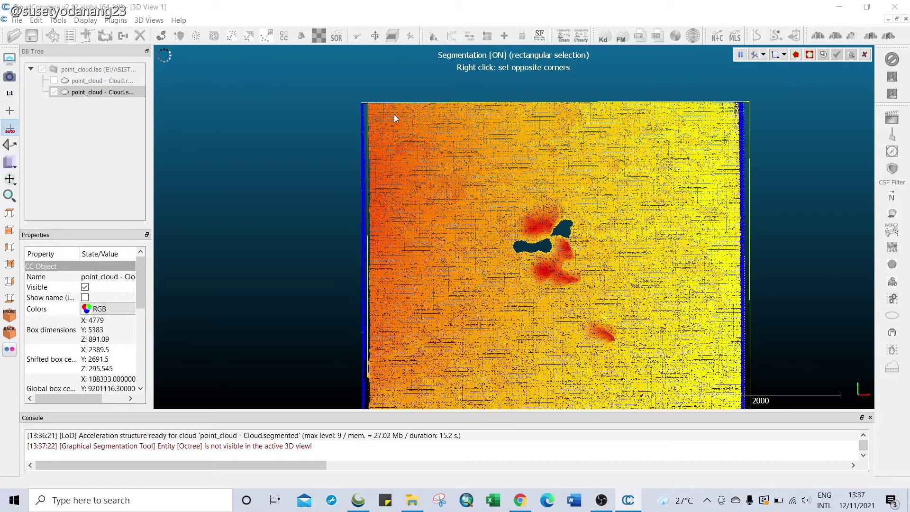
left_click(394, 115)
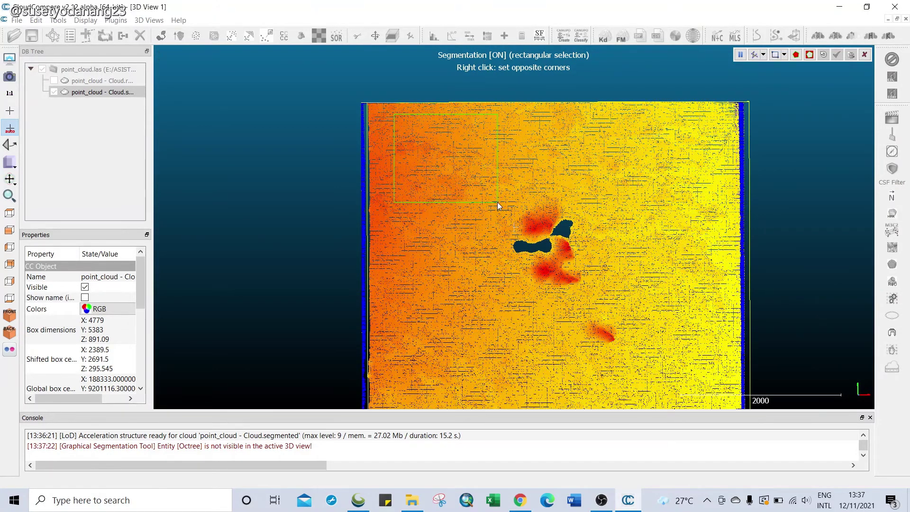
right_click(497, 202)
left_click(796, 56)
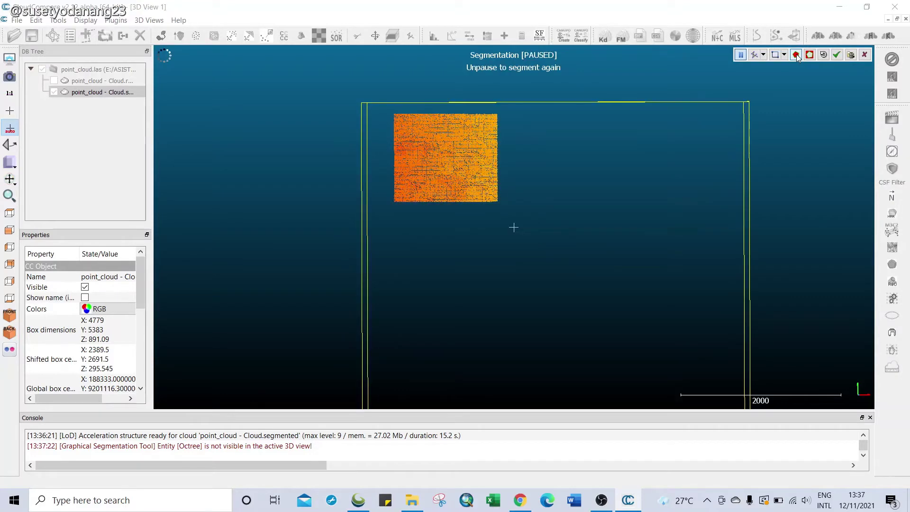
left_click(836, 56)
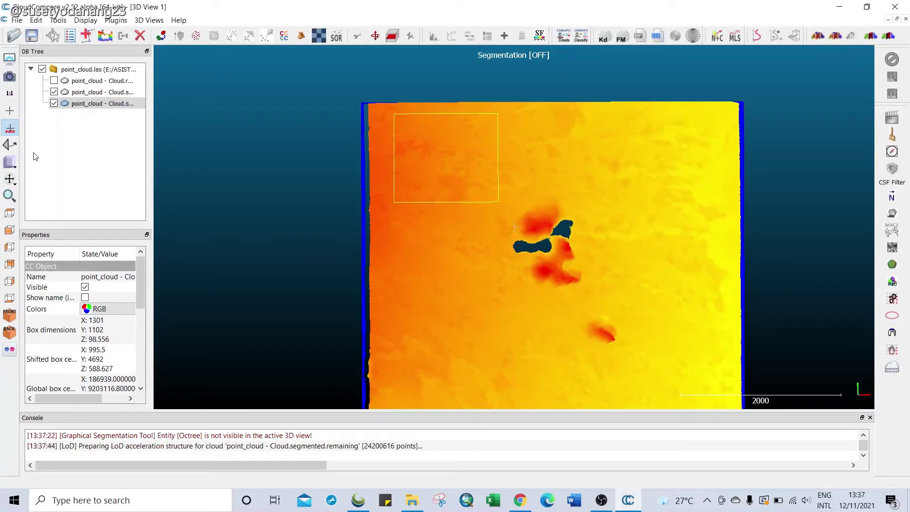
Hide the terrain cloud outside the rectangle so only the rectangular sample is displayed.
left_click(54, 92)
left_click(356, 153)
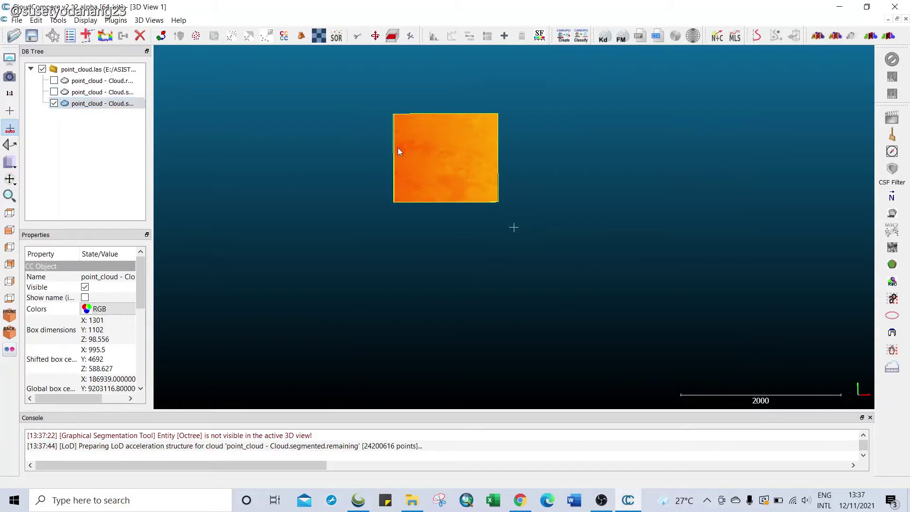
scroll(453, 151, "up", 3)
scroll(294, 138, "down", 1)
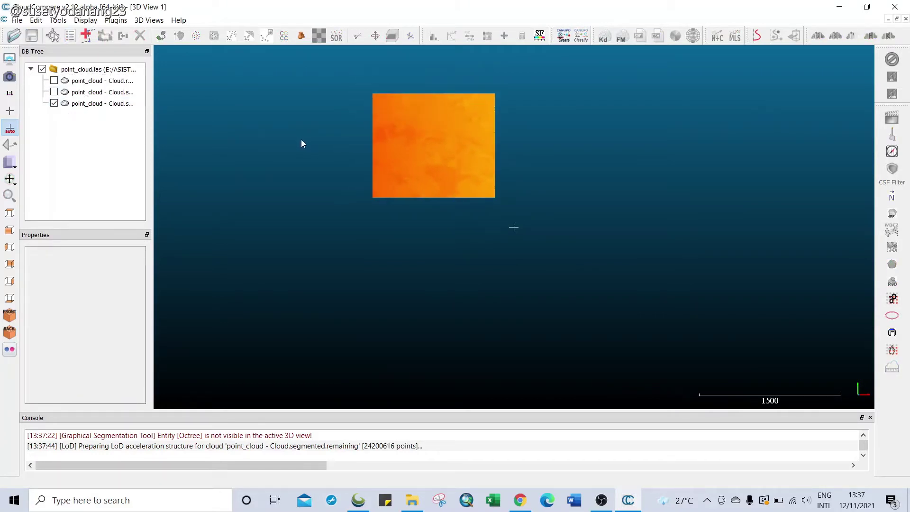
right_click_drag(309, 136, 367, 189)
scroll(483, 182, "up", 3)
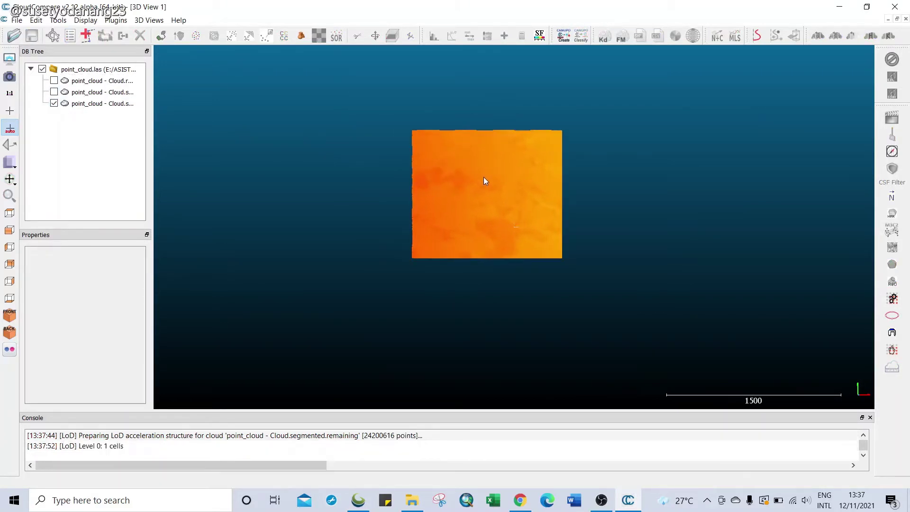
right_click_drag(483, 183, 542, 189)
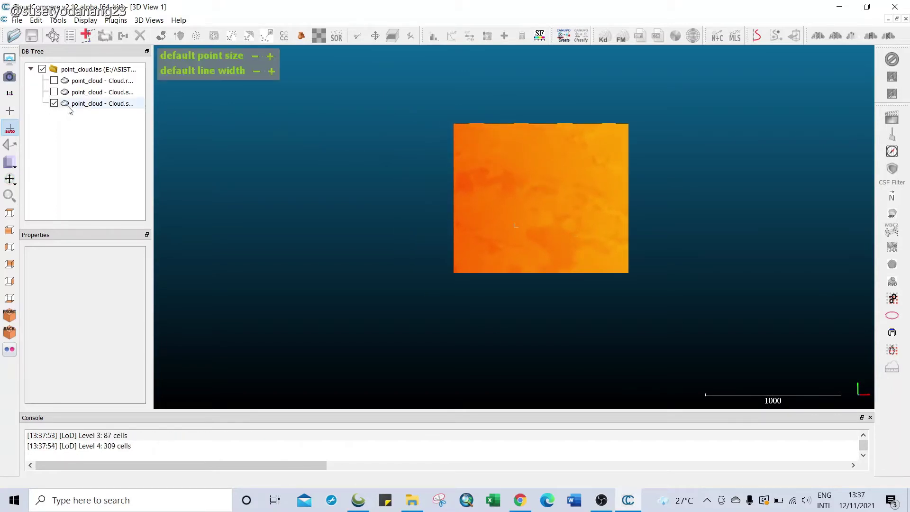
Run the CSF Filter plugin on the rectangular sample cloud with the Steep slope scene.
left_click(89, 106)
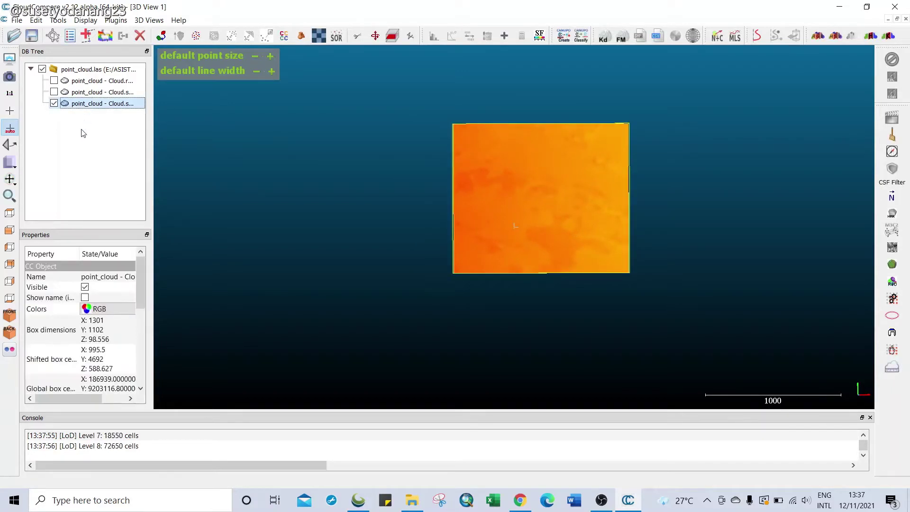
left_click(112, 22)
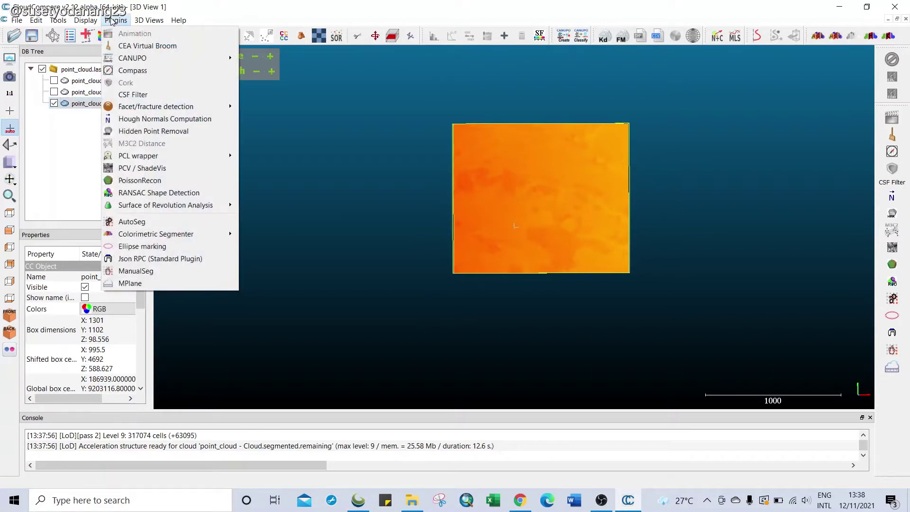
left_click(129, 95)
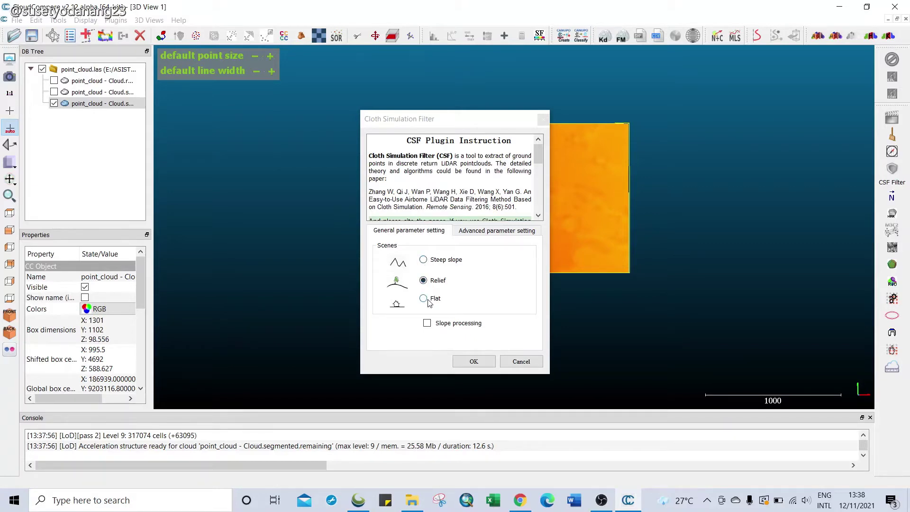
left_click(424, 261)
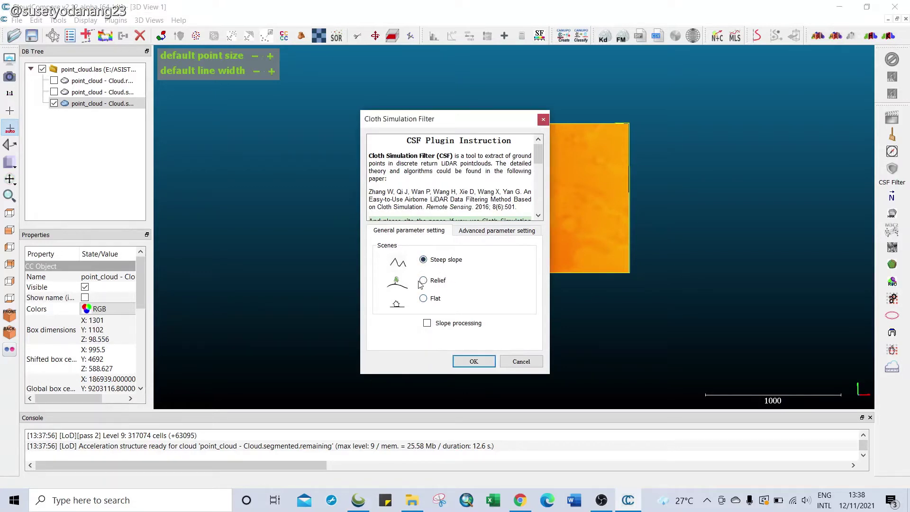
left_click(470, 362)
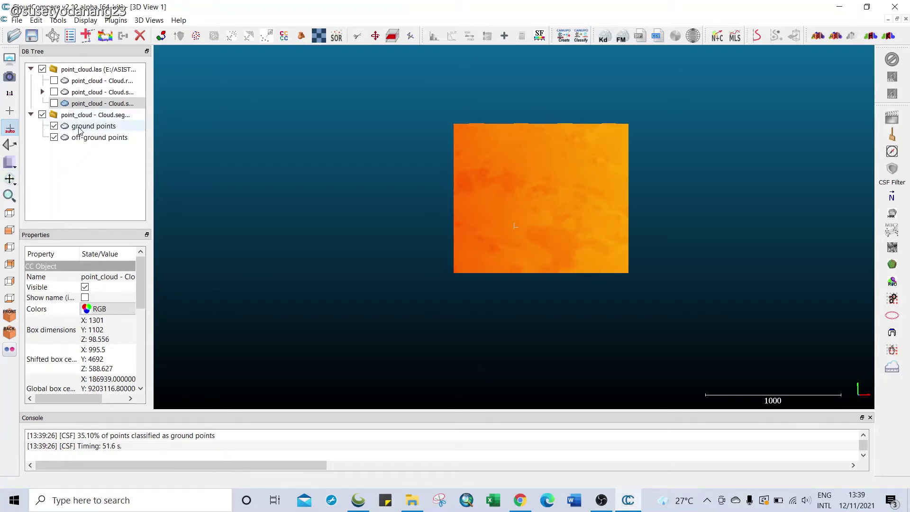
Compare the ground points and off-ground points one at a time, and leave only the ground points visible.
left_click(54, 137)
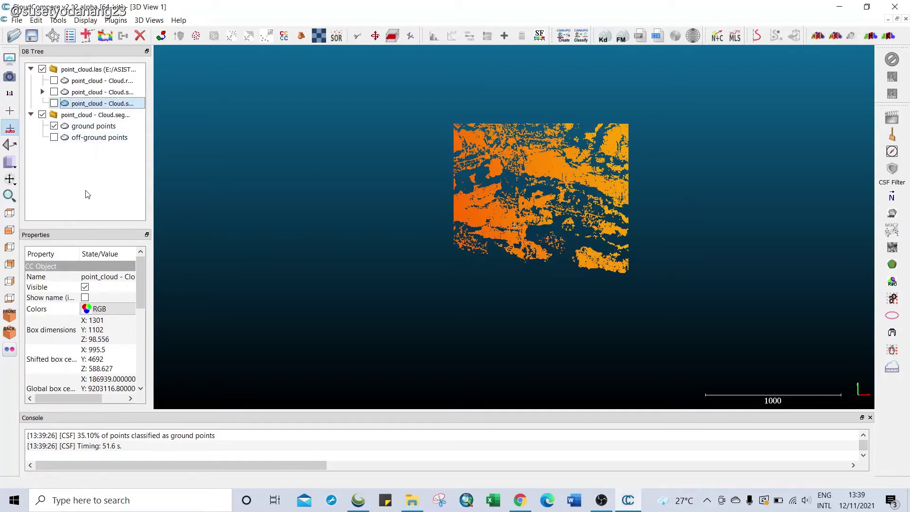
left_click(54, 137)
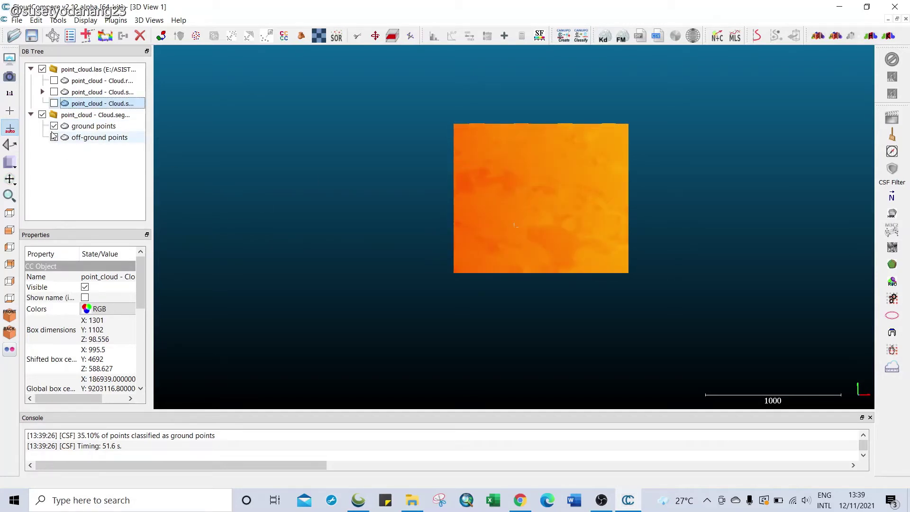
left_click(54, 127)
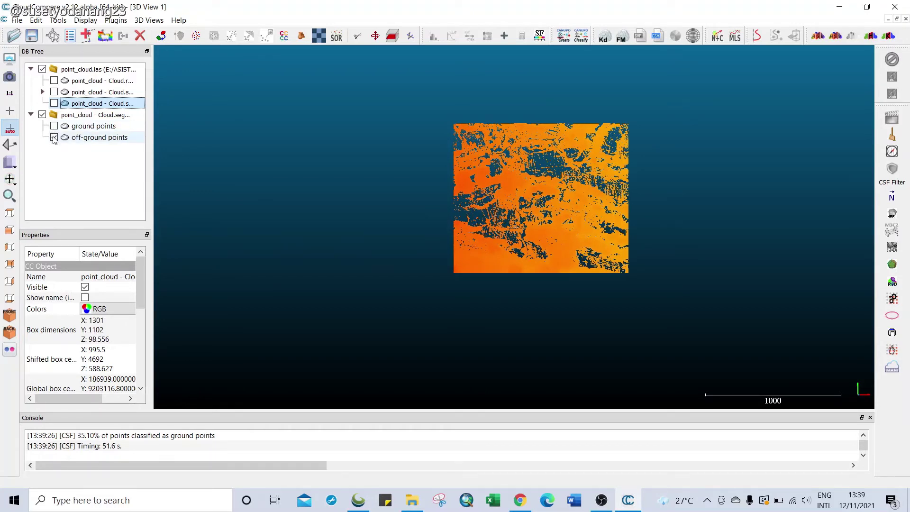
left_click(54, 126)
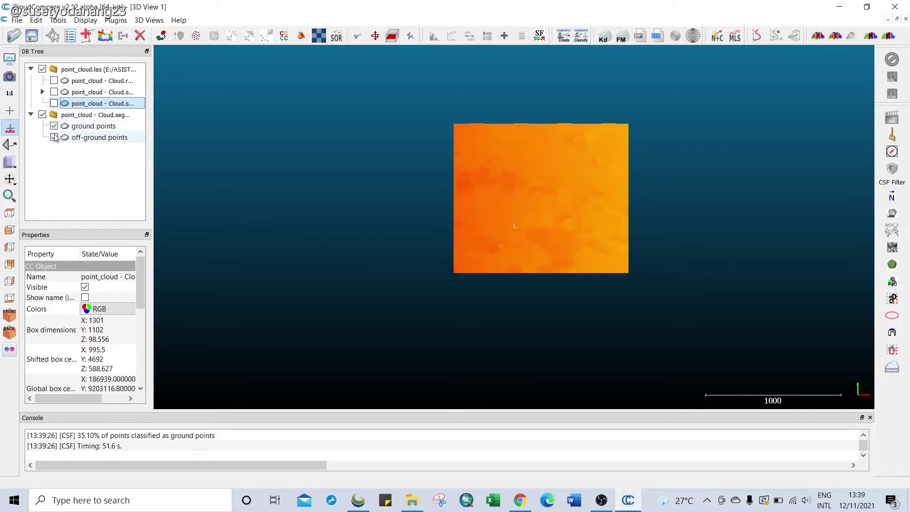
left_click(54, 138)
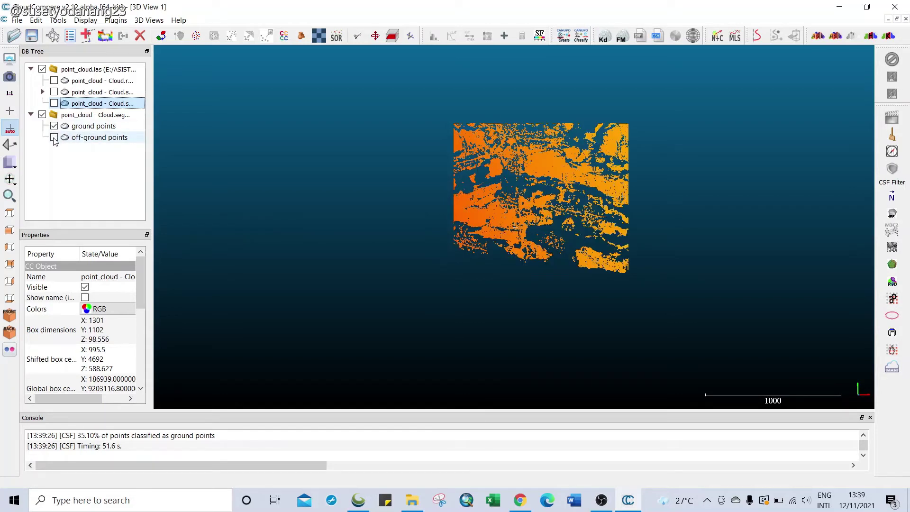
Save the ground points cloud as ground points.las in the Pembentukan DEM folder, at the original resolution (0.001, 0.001, 0.001).
left_click(74, 129)
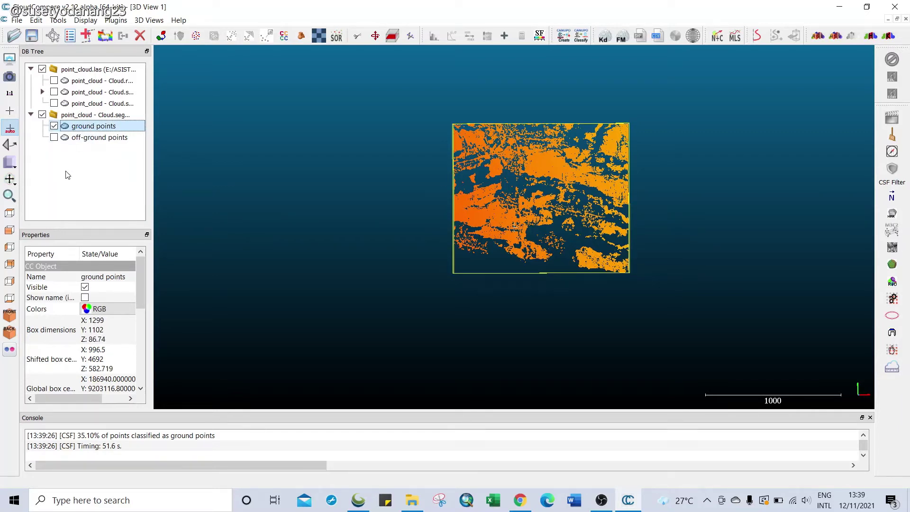
left_click(17, 21)
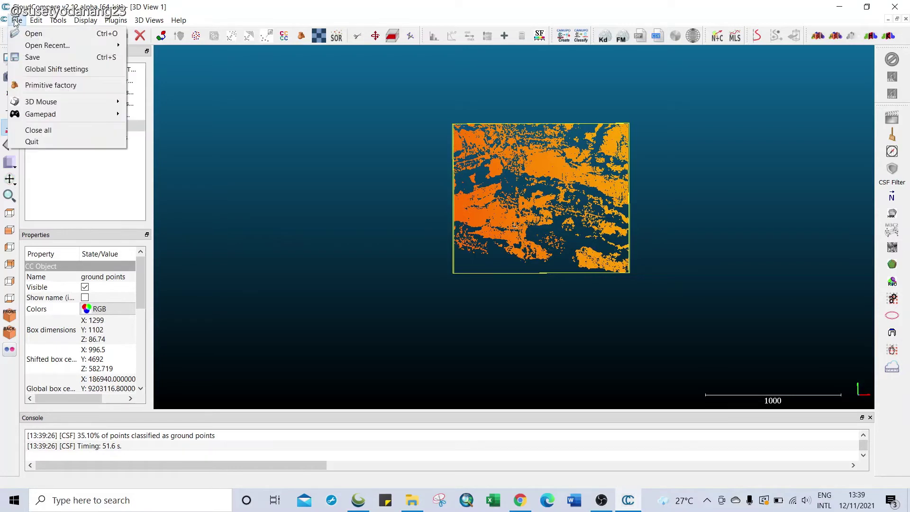
left_click(32, 58)
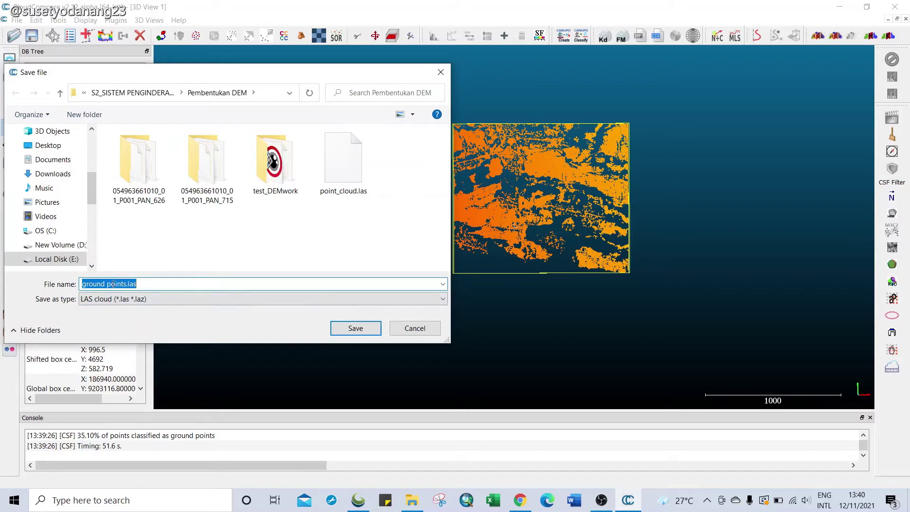
left_click(356, 329)
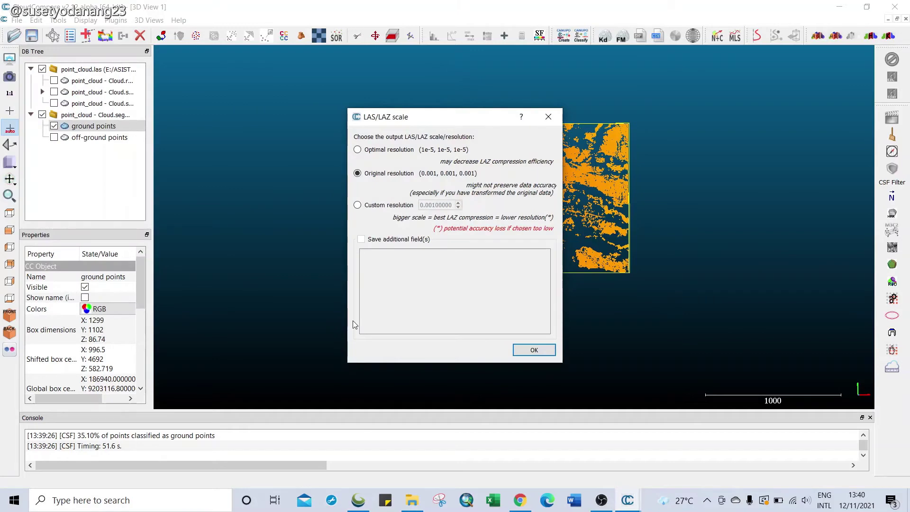
left_click(533, 351)
left_click(533, 353)
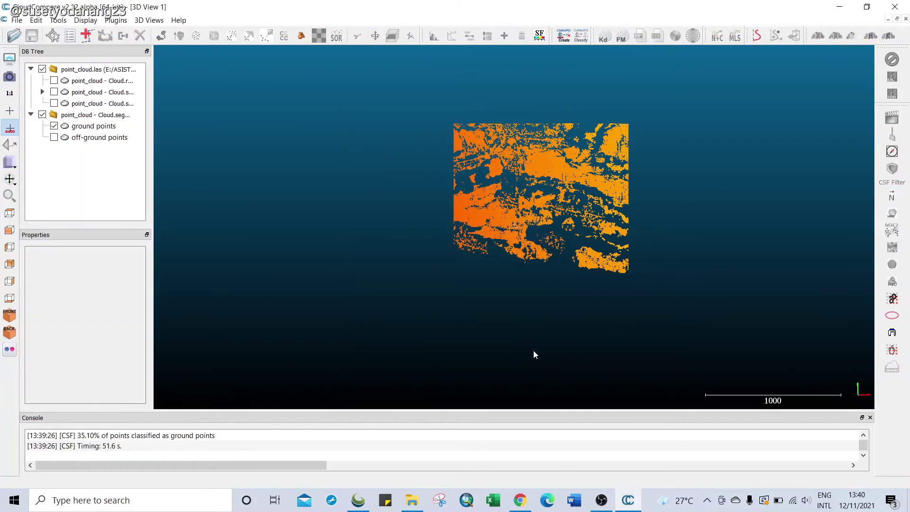
Load ground points.las from the Pembentukan DEM folder into Global Mapper as a point cloud and hide the geocoded_dem1.tif layer.
left_click(370, 500)
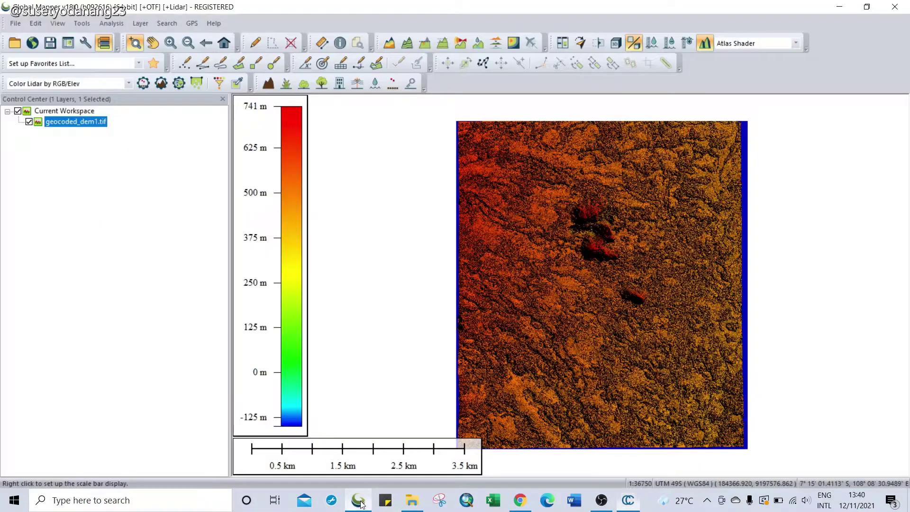
left_click(411, 501)
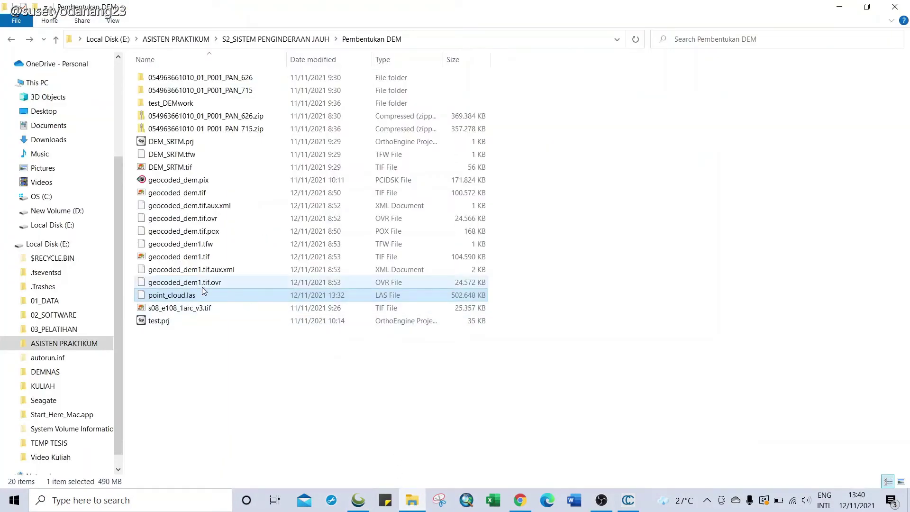
right_click(194, 365)
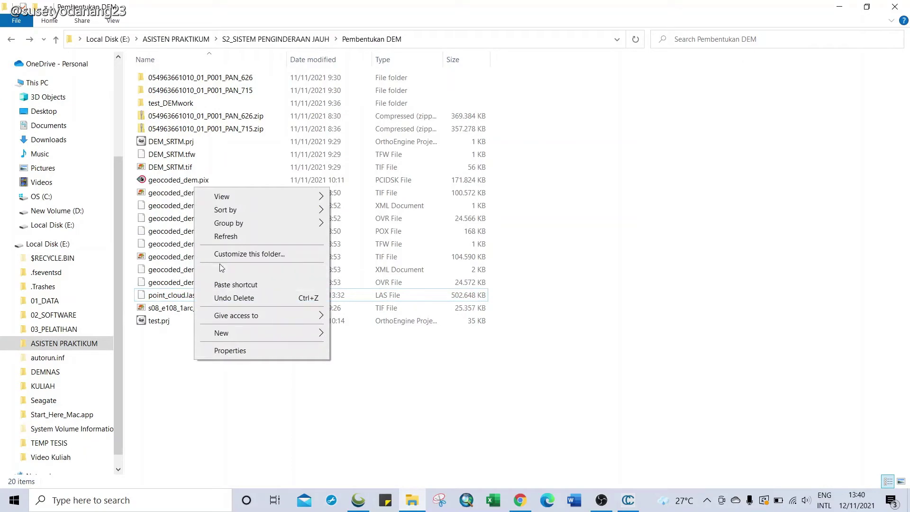
left_click(223, 237)
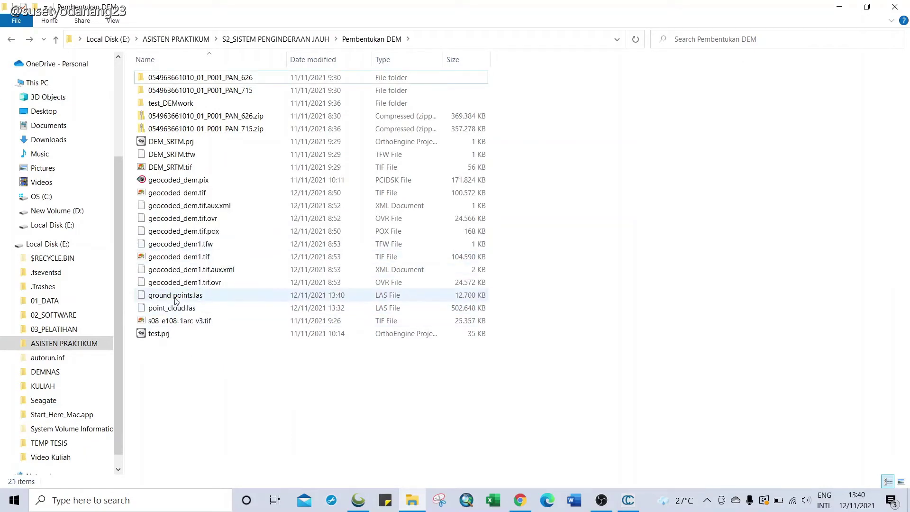
left_click(159, 296)
left_click_drag(160, 298, 364, 355)
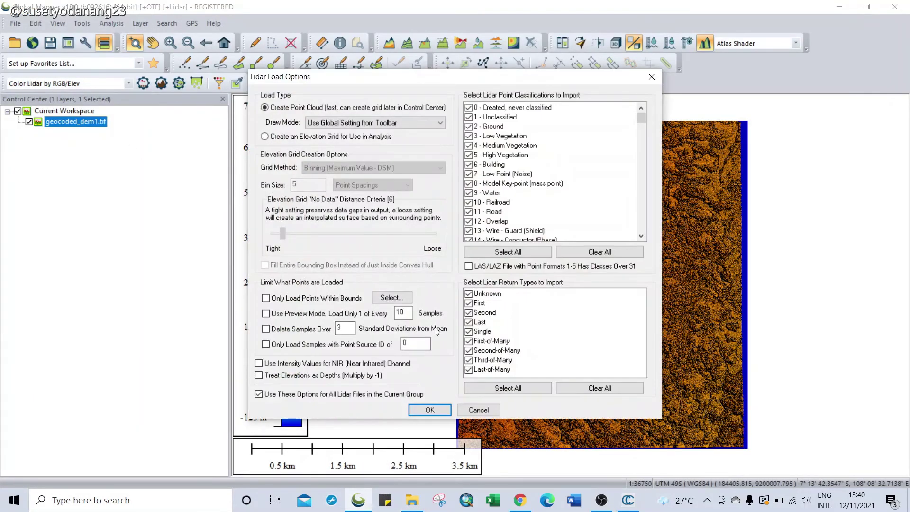
left_click(430, 410)
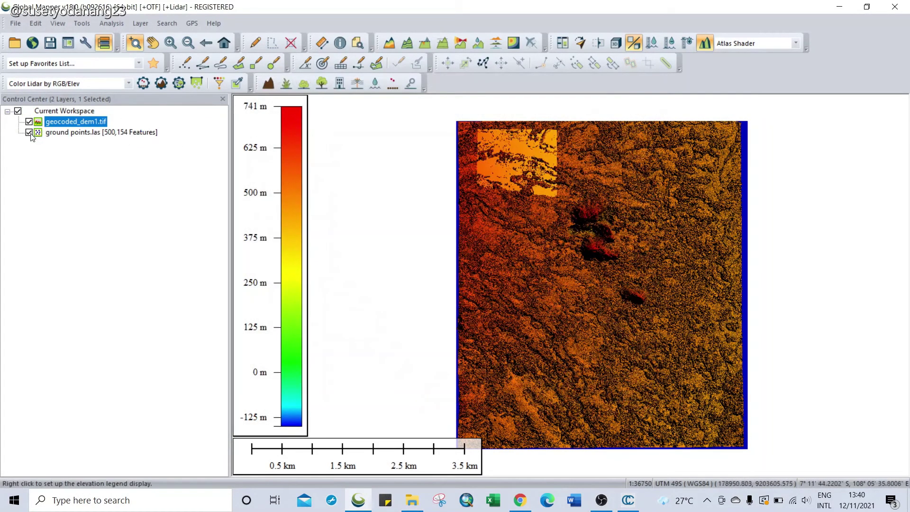
left_click(29, 123)
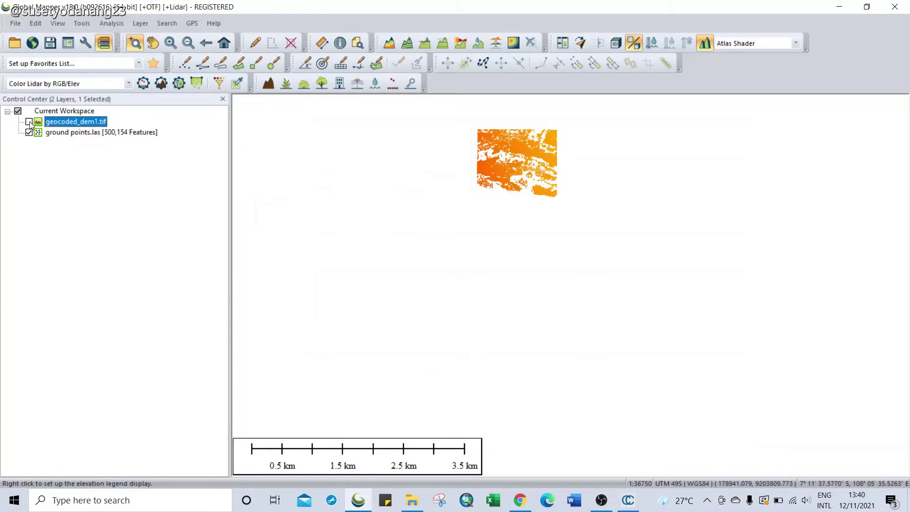
Create an elevation grid from the ground points.las layer using the Triangulation (Grid TIN of Points) method with automatic grid spacing.
left_click(60, 134)
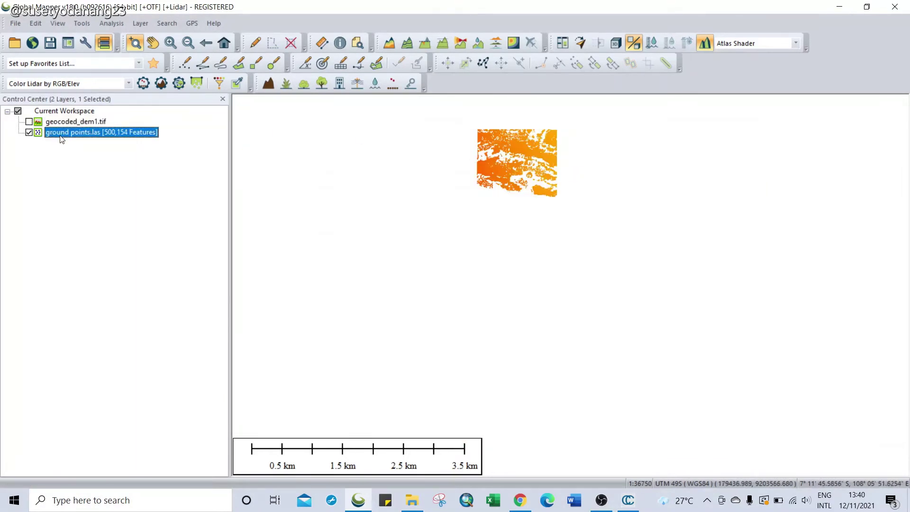
right_click(62, 137)
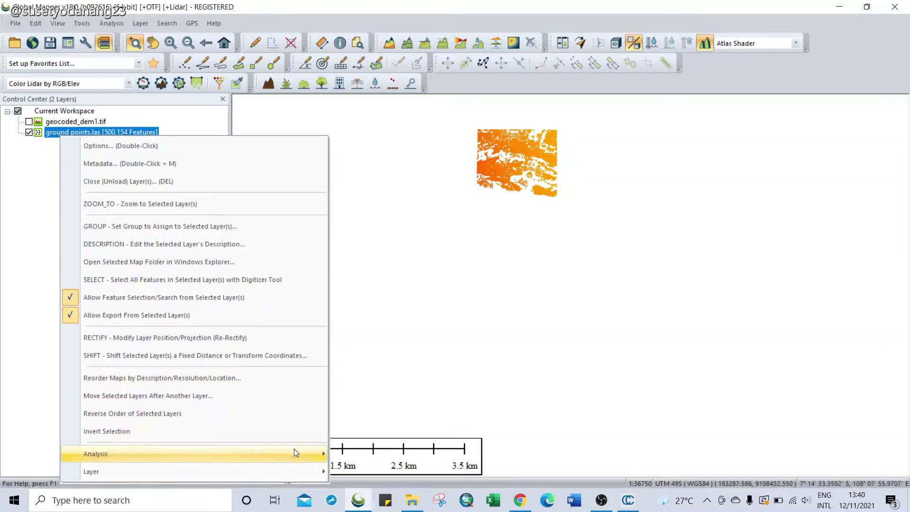
mouse_move(294, 454)
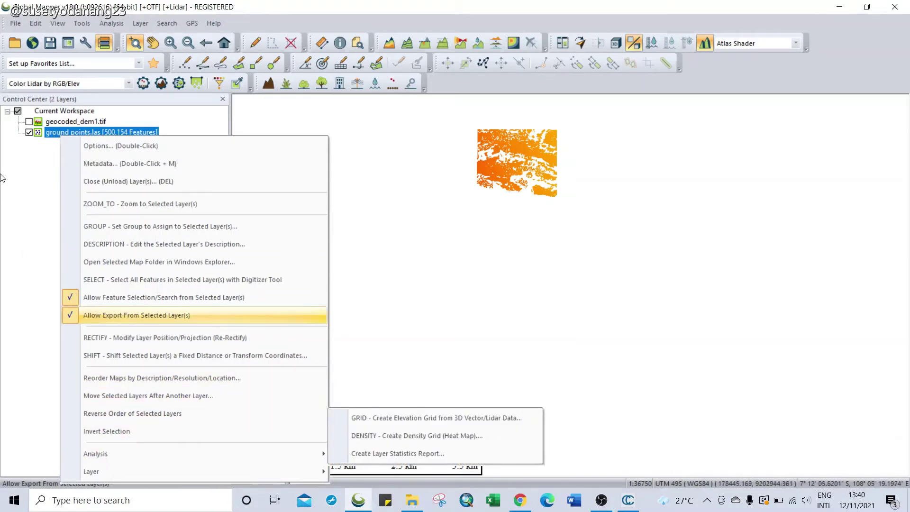
left_click(53, 134)
right_click(53, 134)
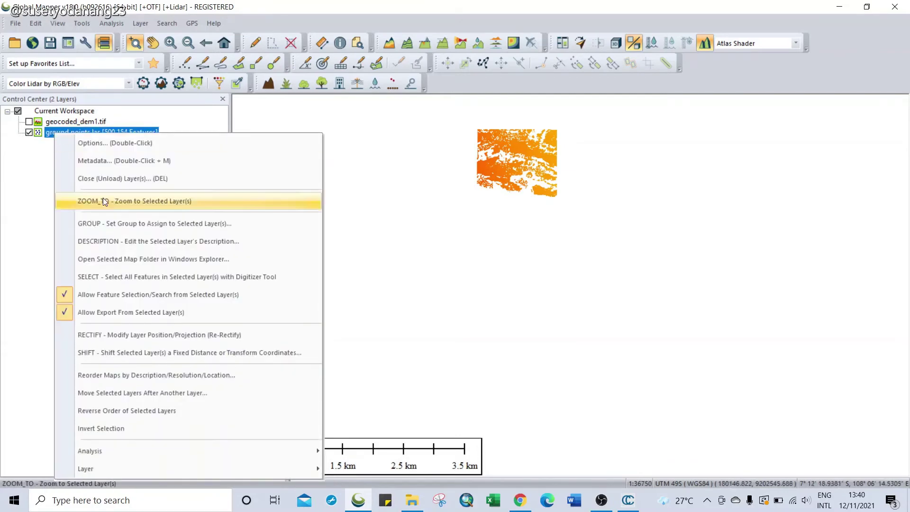
mouse_move(300, 451)
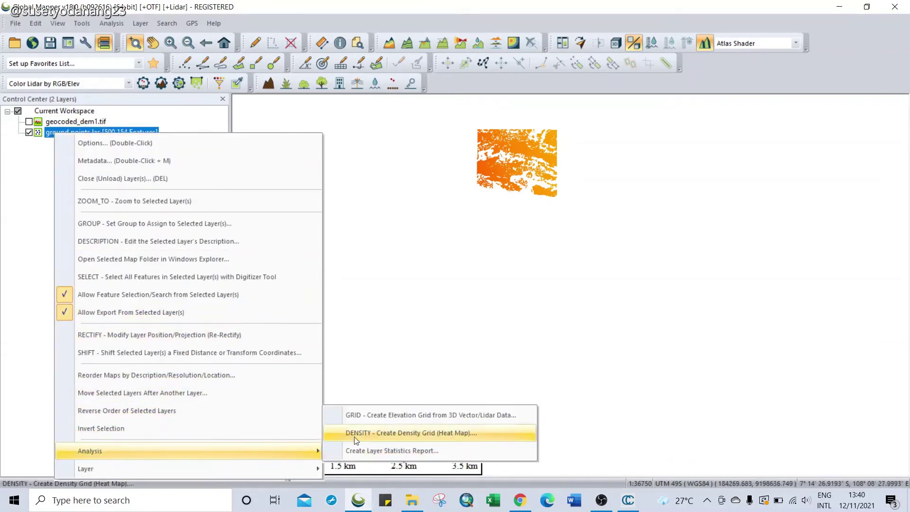
left_click(354, 415)
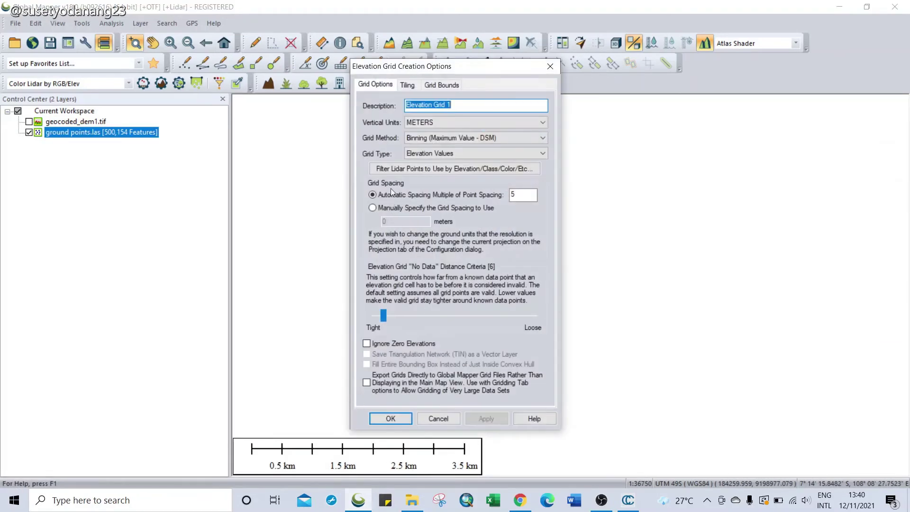
left_click(419, 139)
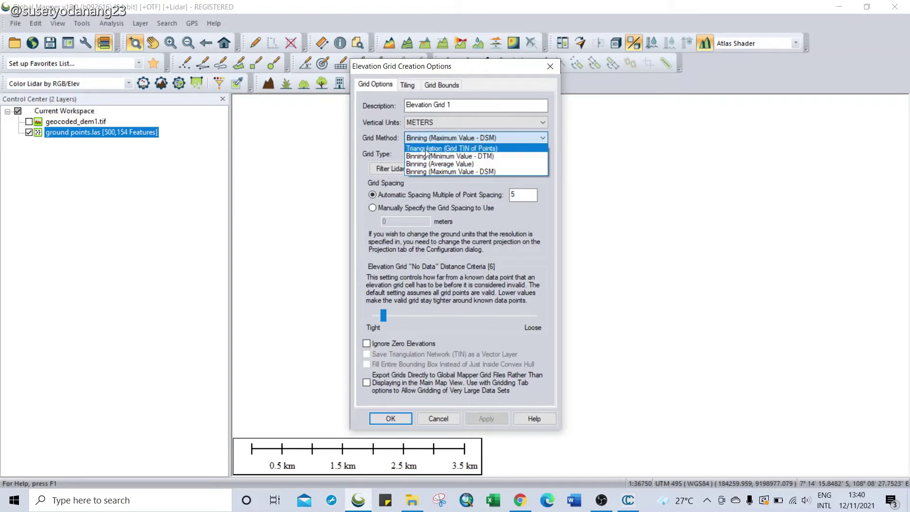
left_click(426, 149)
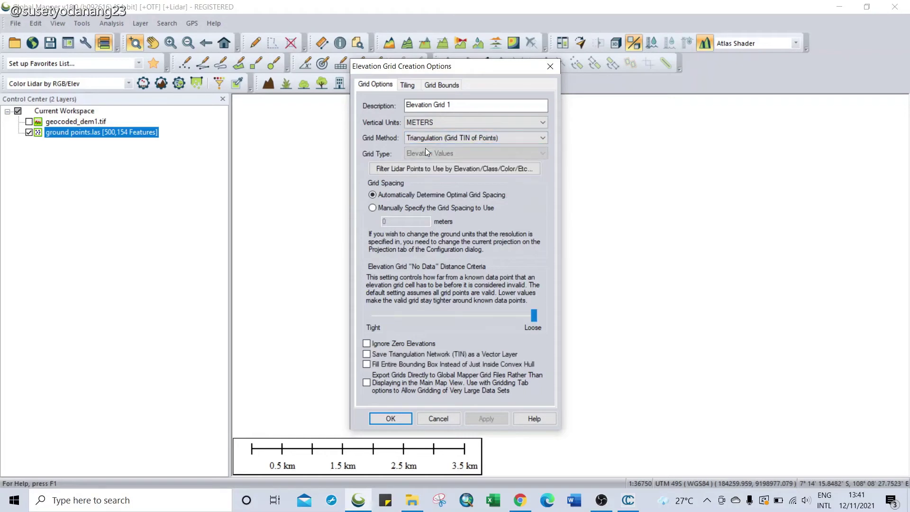
left_click(389, 419)
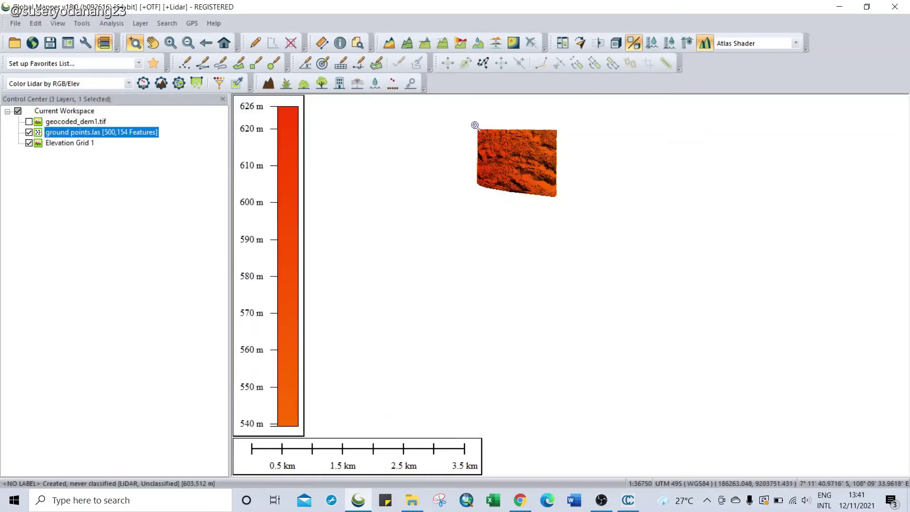
Hide the ground points.las layer so only the elevation grid is displayed.
left_click_drag(473, 126, 568, 204)
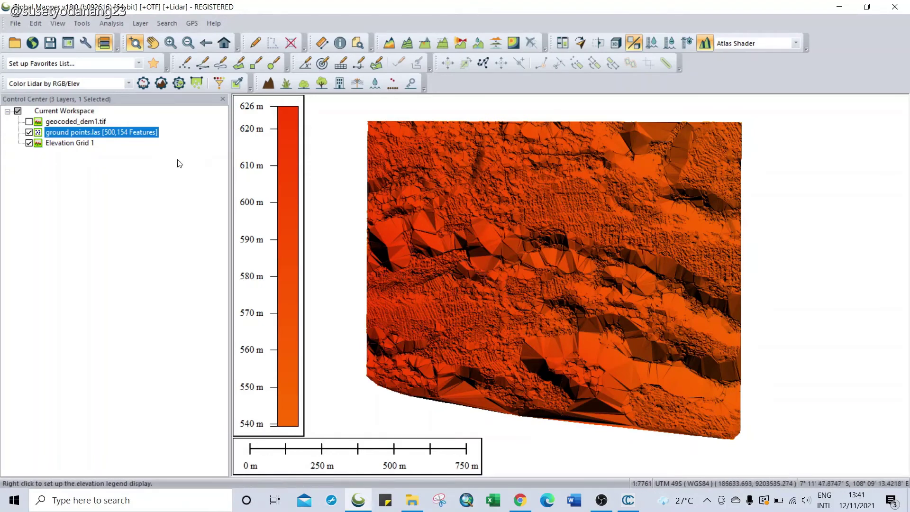
left_click(29, 133)
Select the Elevation Grid 1 layer and start exporting it as an elevation grid in GeoTIFF format.
left_click(60, 143)
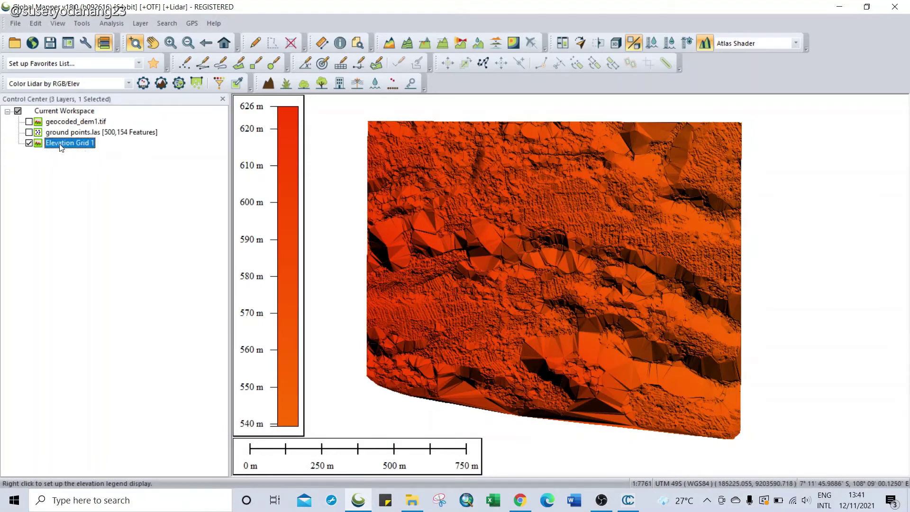
left_click(17, 24)
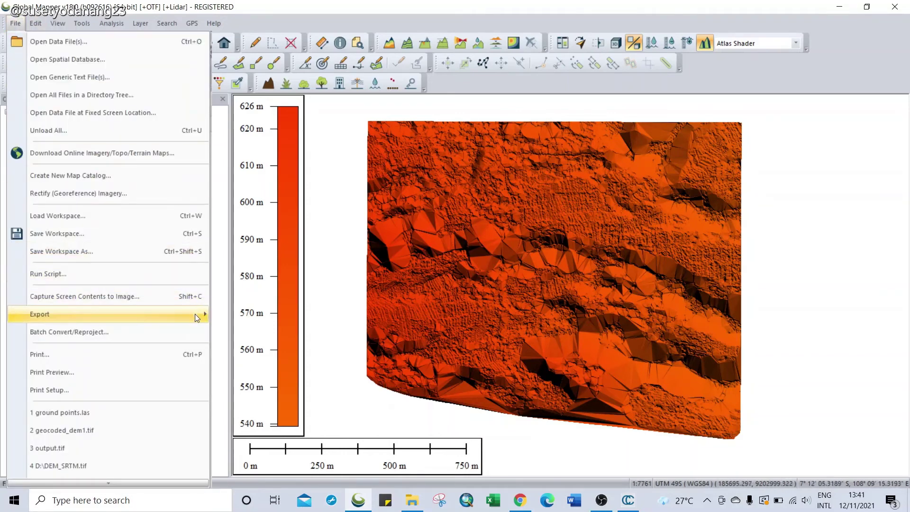
mouse_move(195, 316)
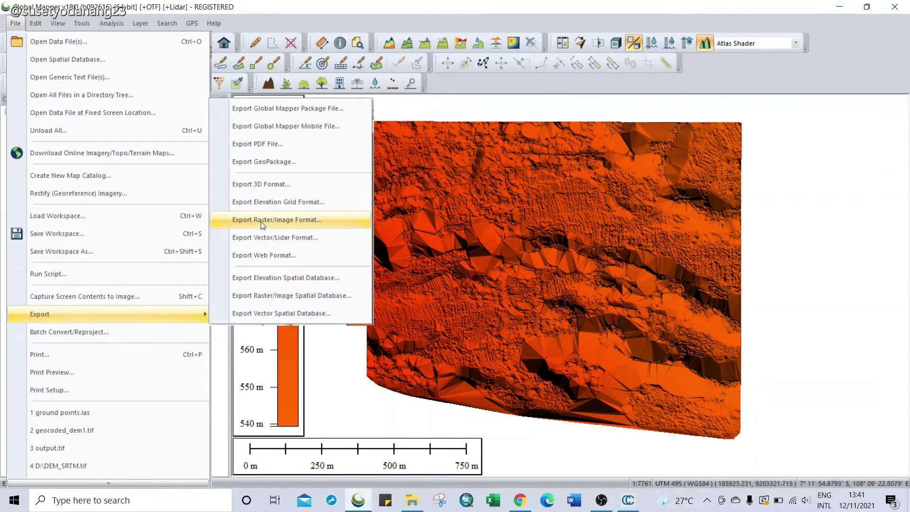
left_click(262, 203)
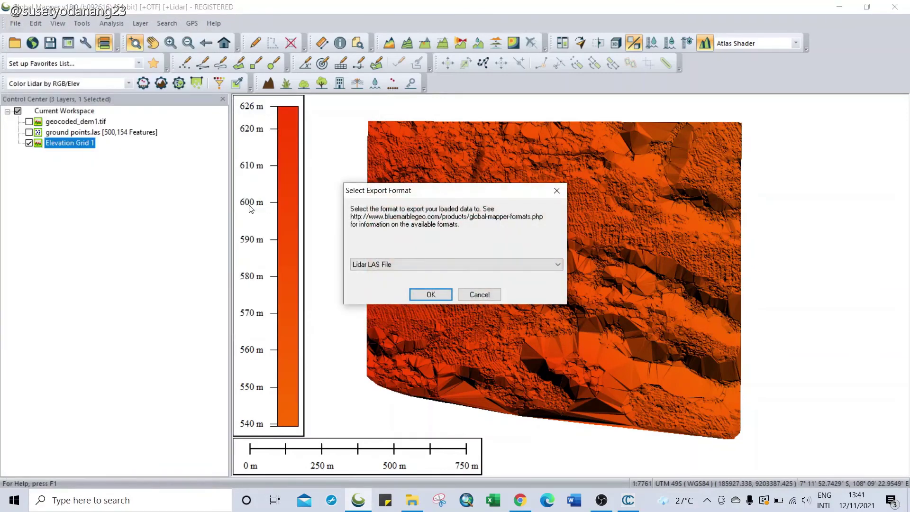
left_click(368, 266)
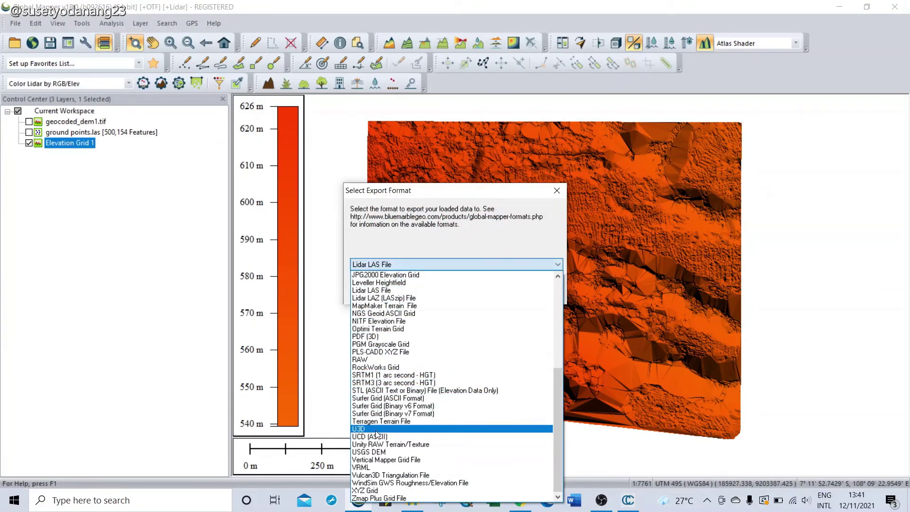
scroll(377, 412, "up", 3)
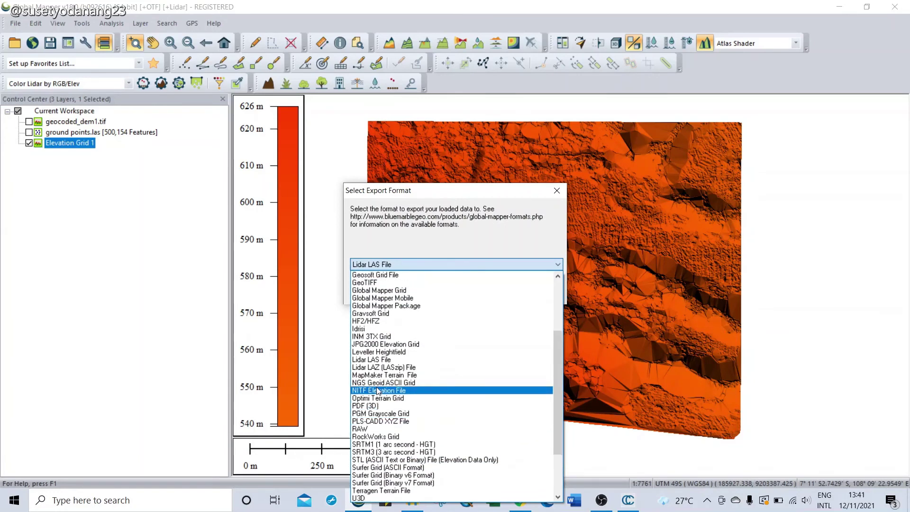
left_click(370, 282)
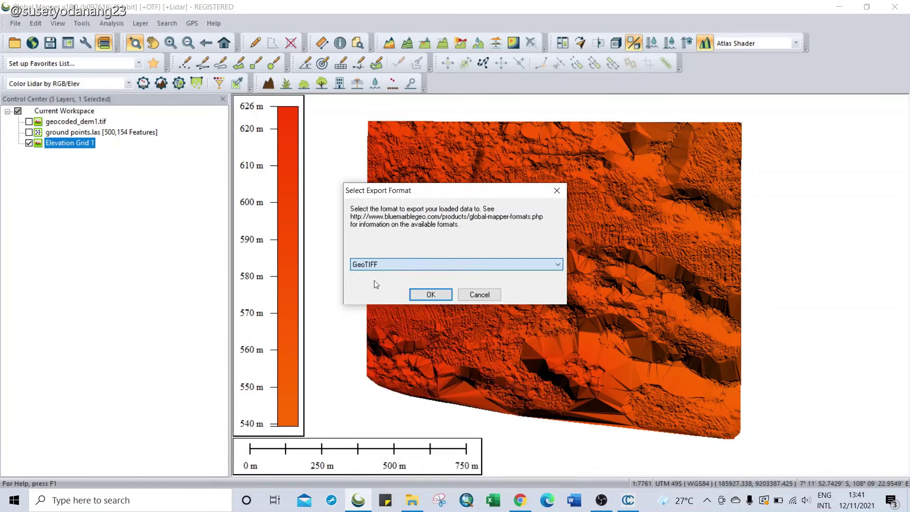
left_click(420, 296)
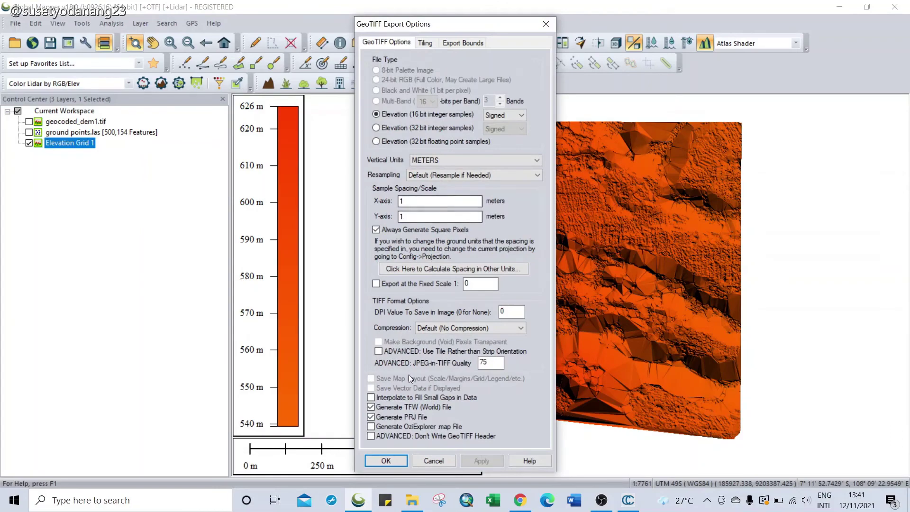
Accept the default GeoTIFF export options with 1 m sample spacing and save the file as DTM_output in the Pembentukan DEM folder.
left_click(386, 460)
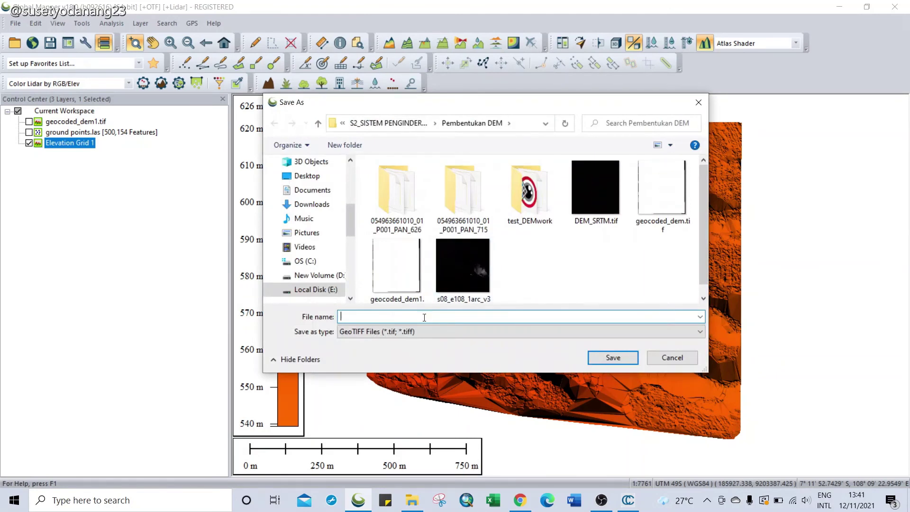
type("DEM")
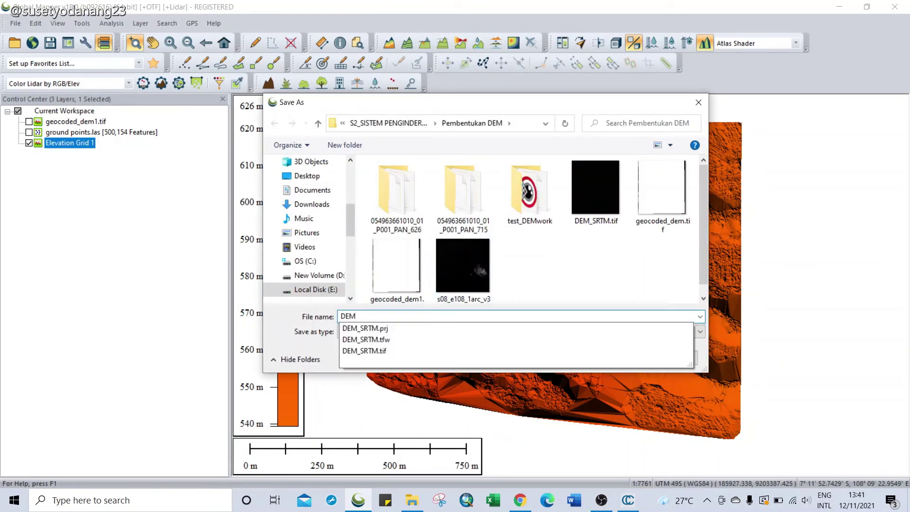
type("TM")
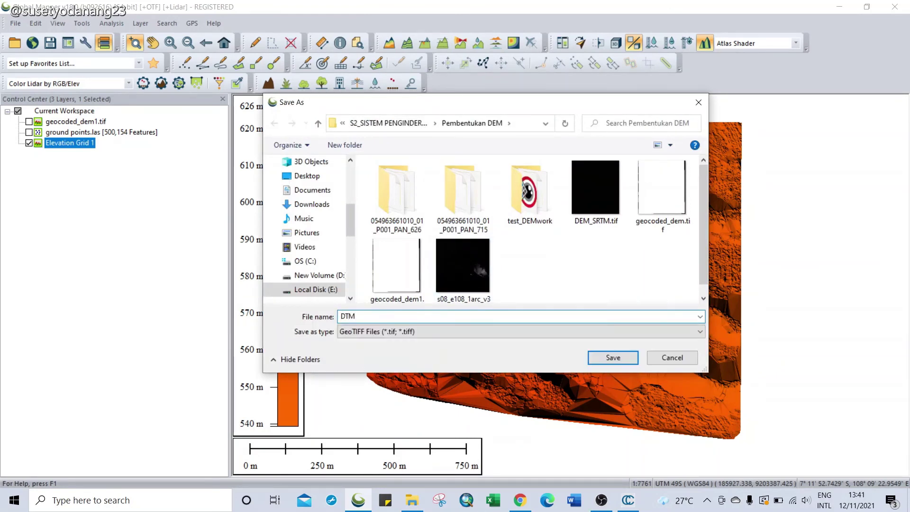
type("_output")
left_click(630, 357)
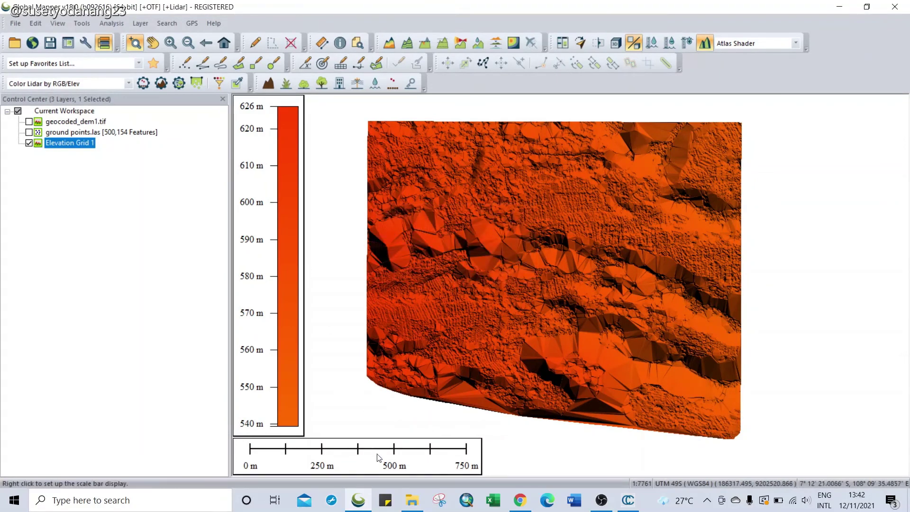
Refresh the Pembentukan DEM folder in File Explorer, load DTM_output.tif from it into Global Mapper and hide the Elevation Grid 1 layer.
left_click(410, 501)
left_click(252, 407)
right_click(242, 386)
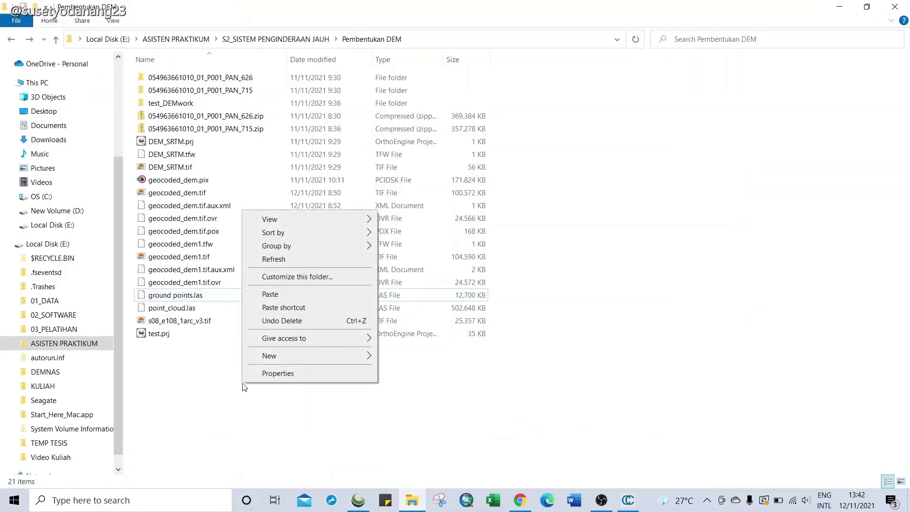
left_click(287, 262)
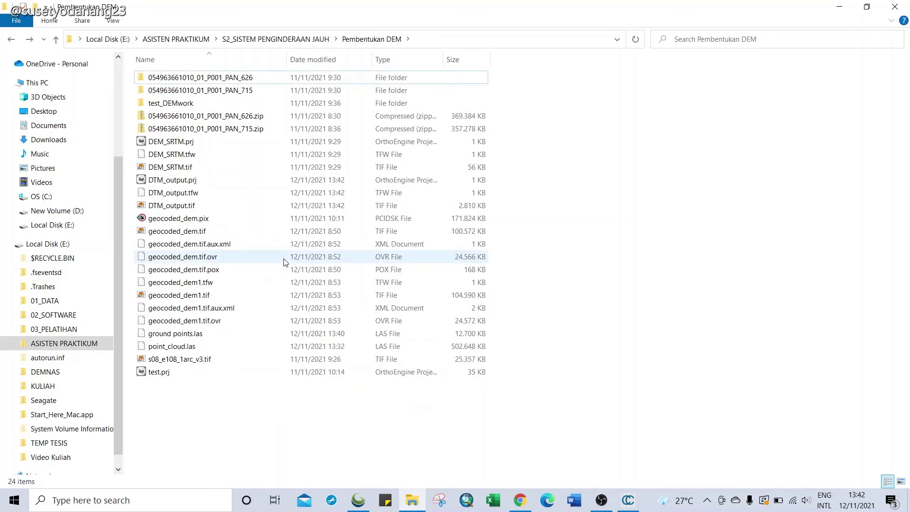
left_click_drag(158, 206, 361, 388)
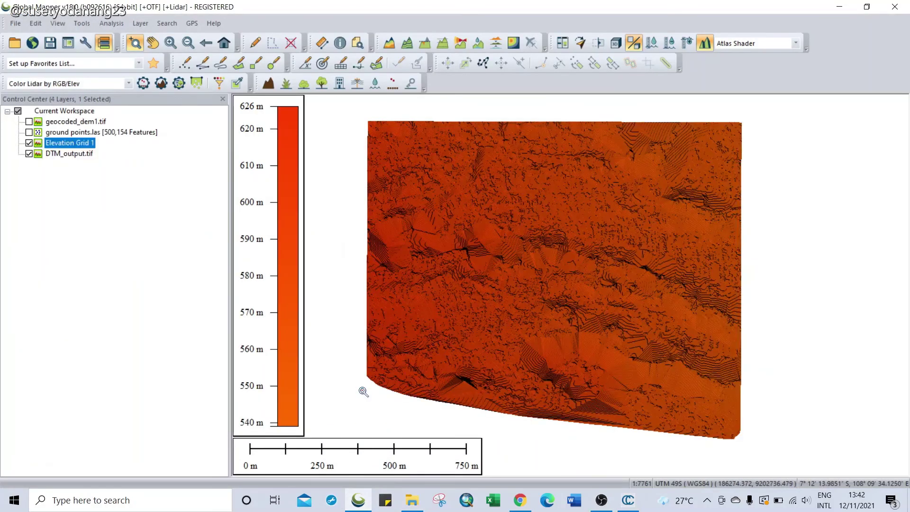
left_click(29, 143)
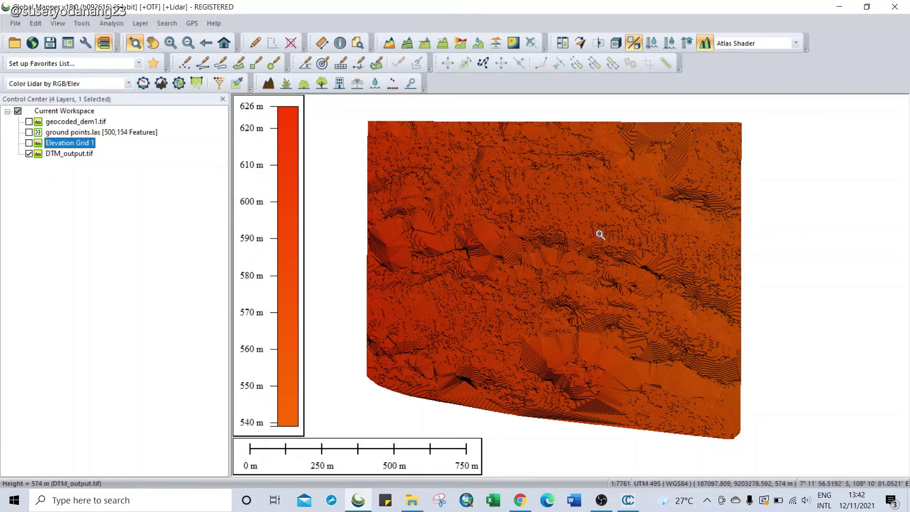